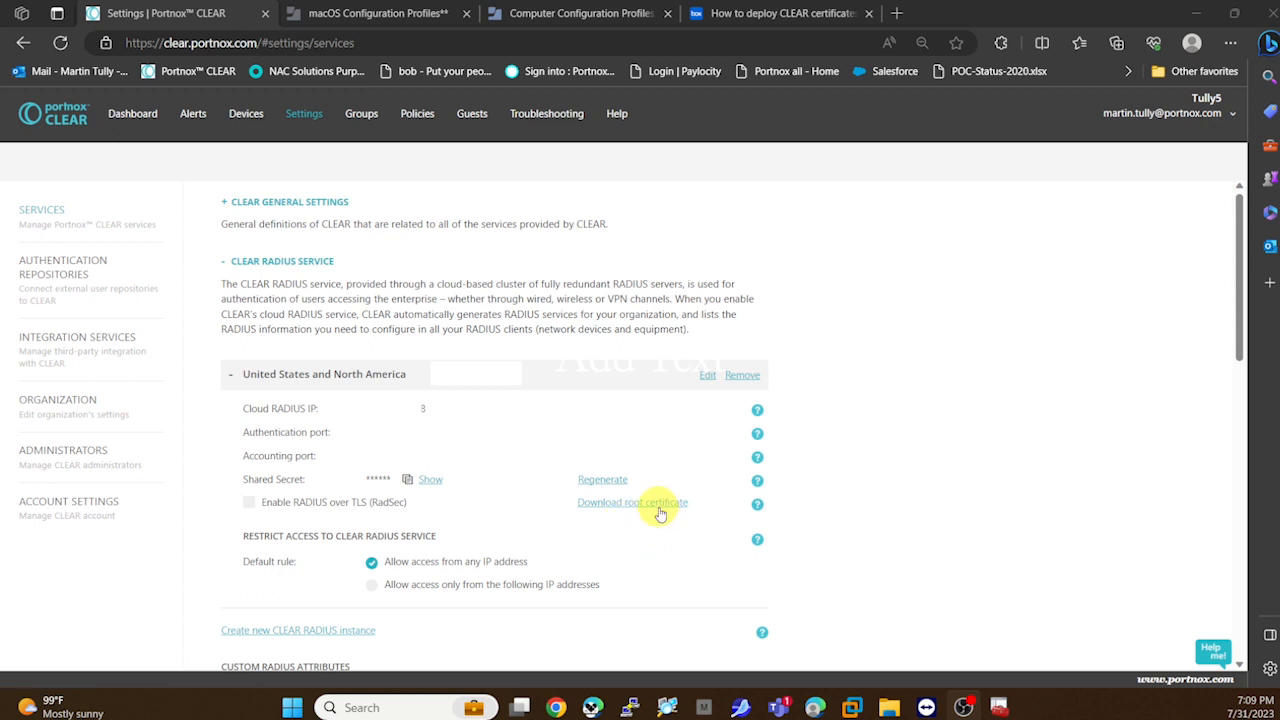
- Download the root certificate of the United States and North America RADIUS service, and delete the downloaded file
left_click(660, 511)
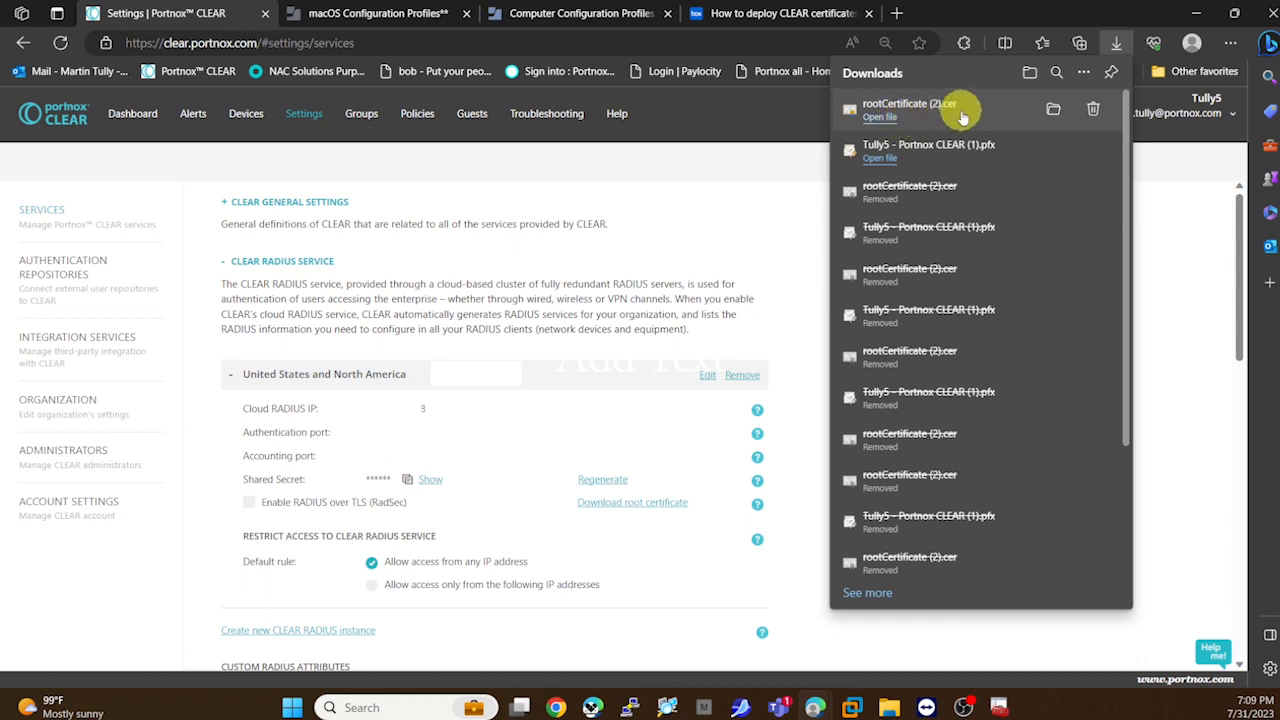
left_click(1091, 112)
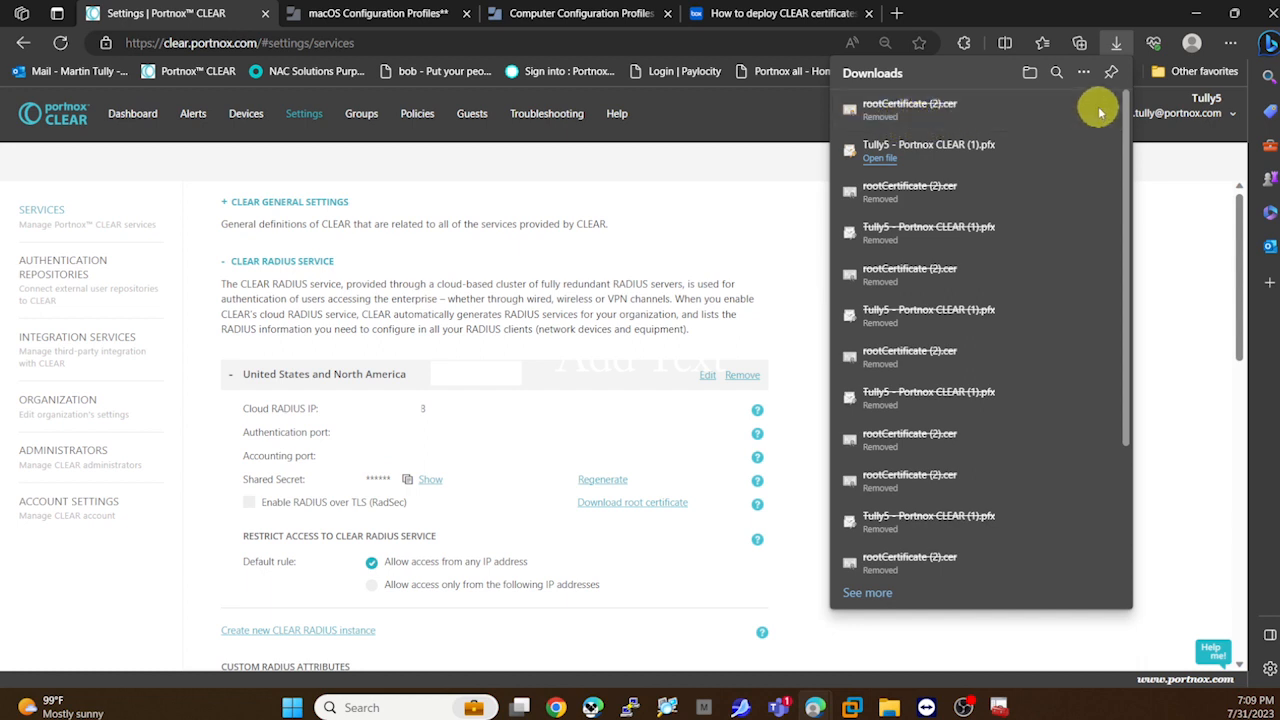
- Clear the browser's entire download history
left_click(1084, 74)
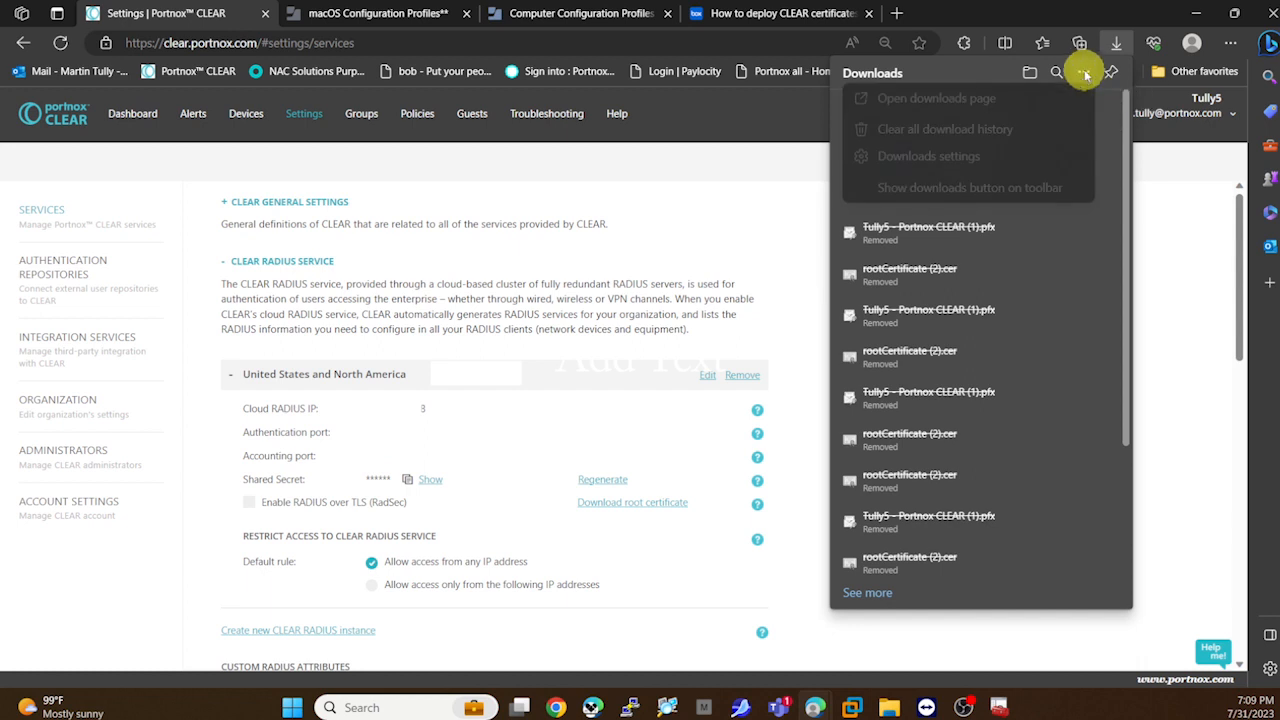
left_click(1000, 130)
left_click(870, 174)
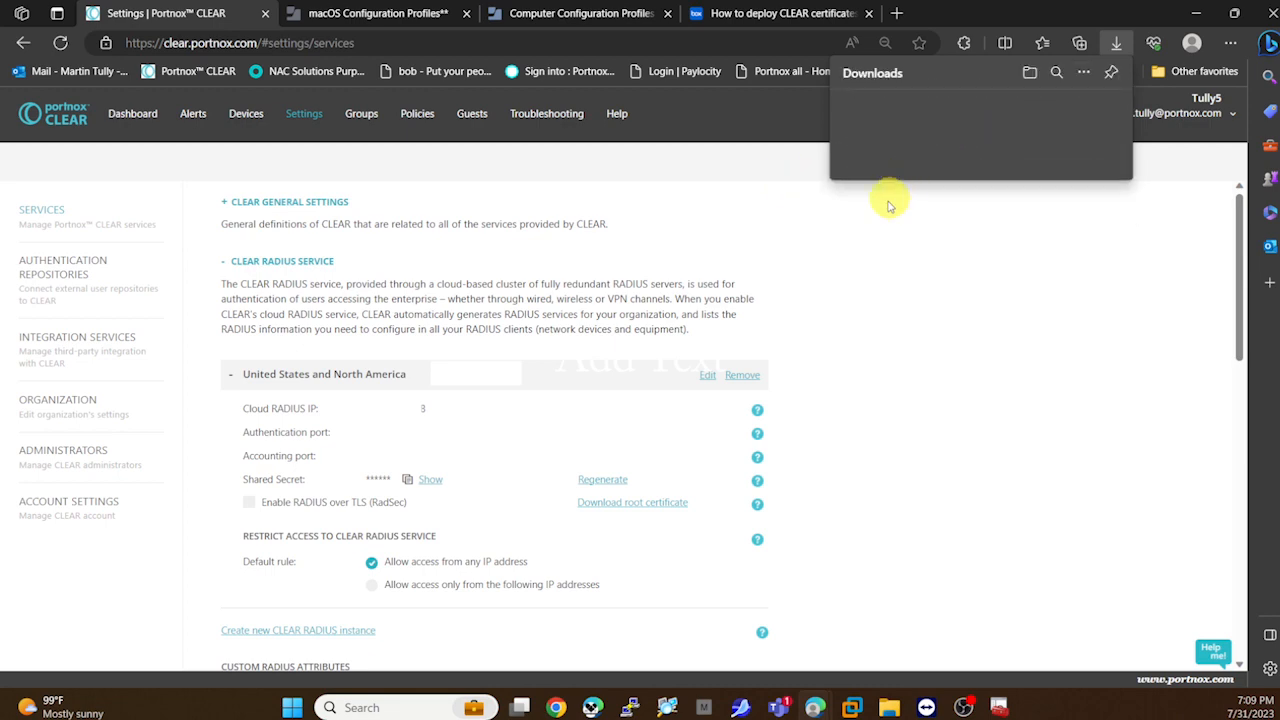
- In the CLEAR general settings, download the Tully5 - Portnox CLEAR certificate listed under Trusted Root Certificates
left_click(230, 374)
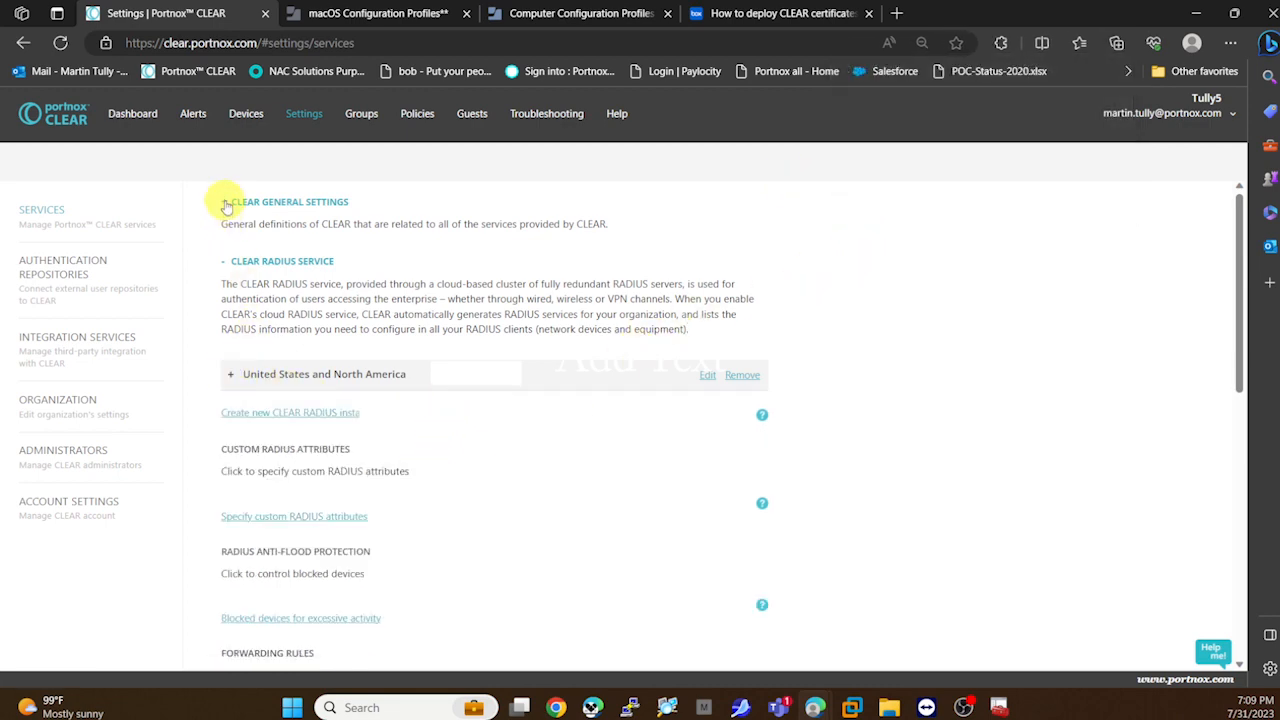
left_click(226, 205)
scroll(386, 266, "down", 6)
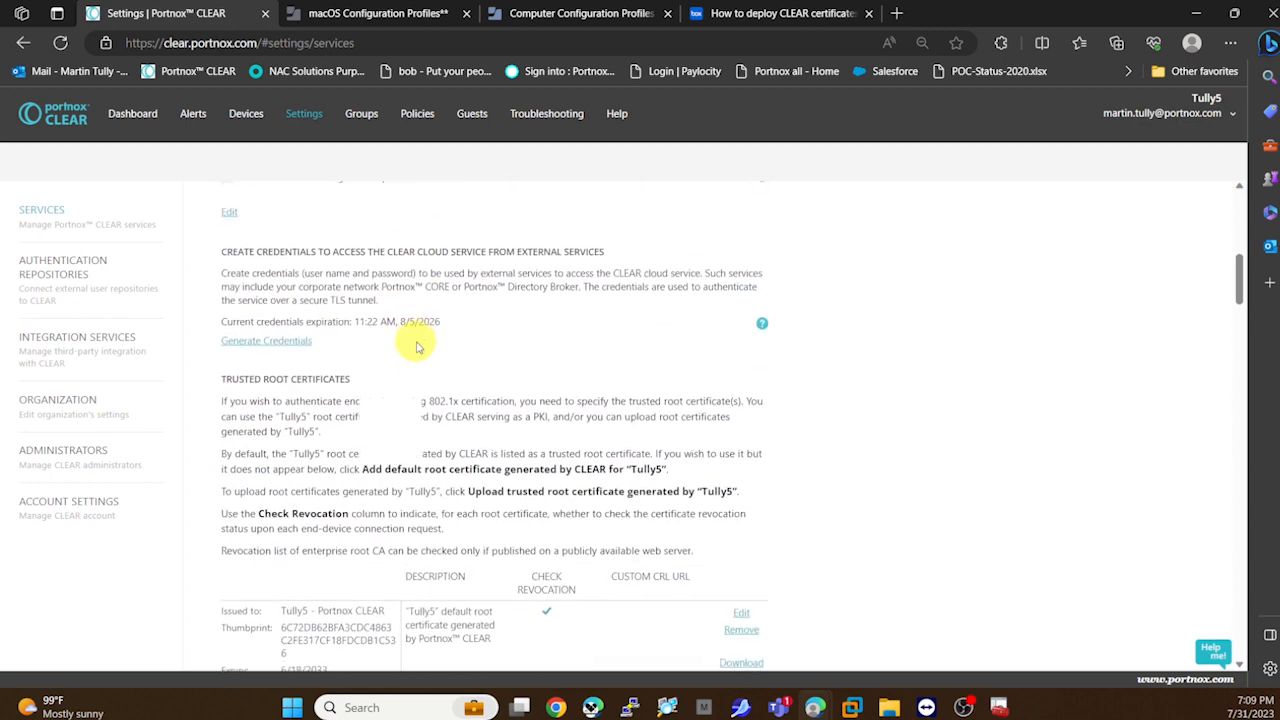
scroll(418, 346, "down", 2)
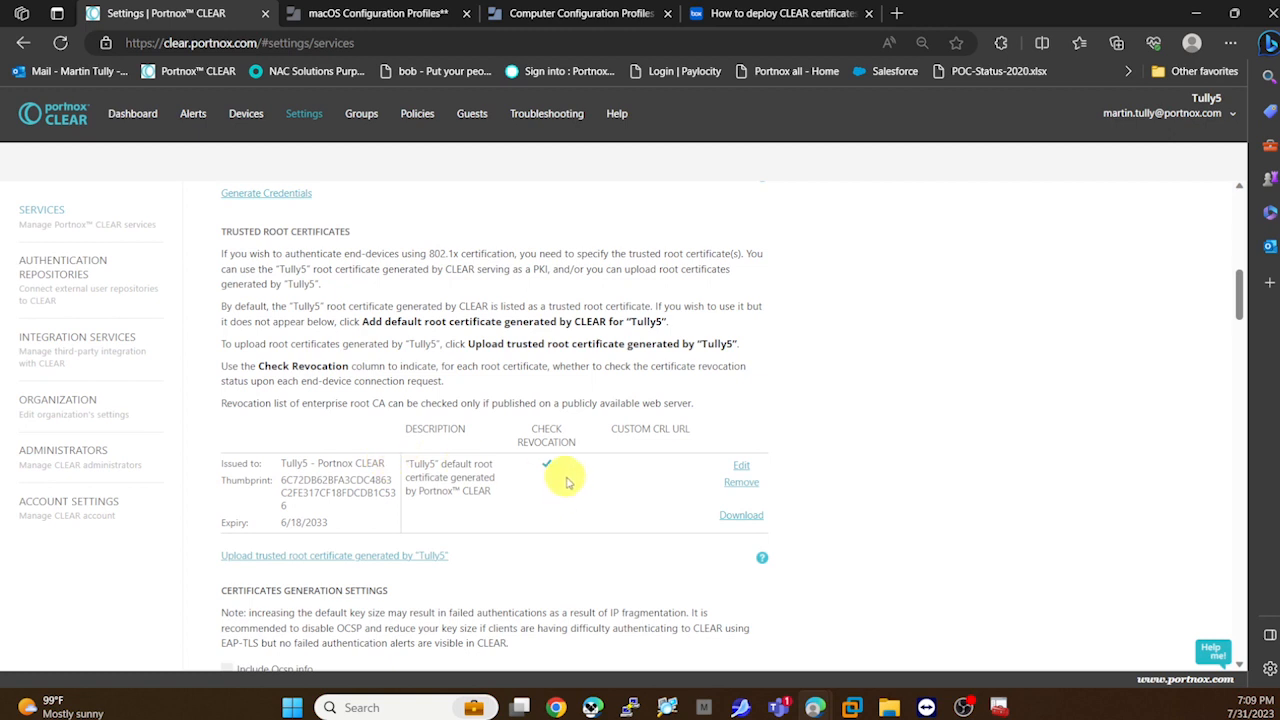
left_click(725, 520)
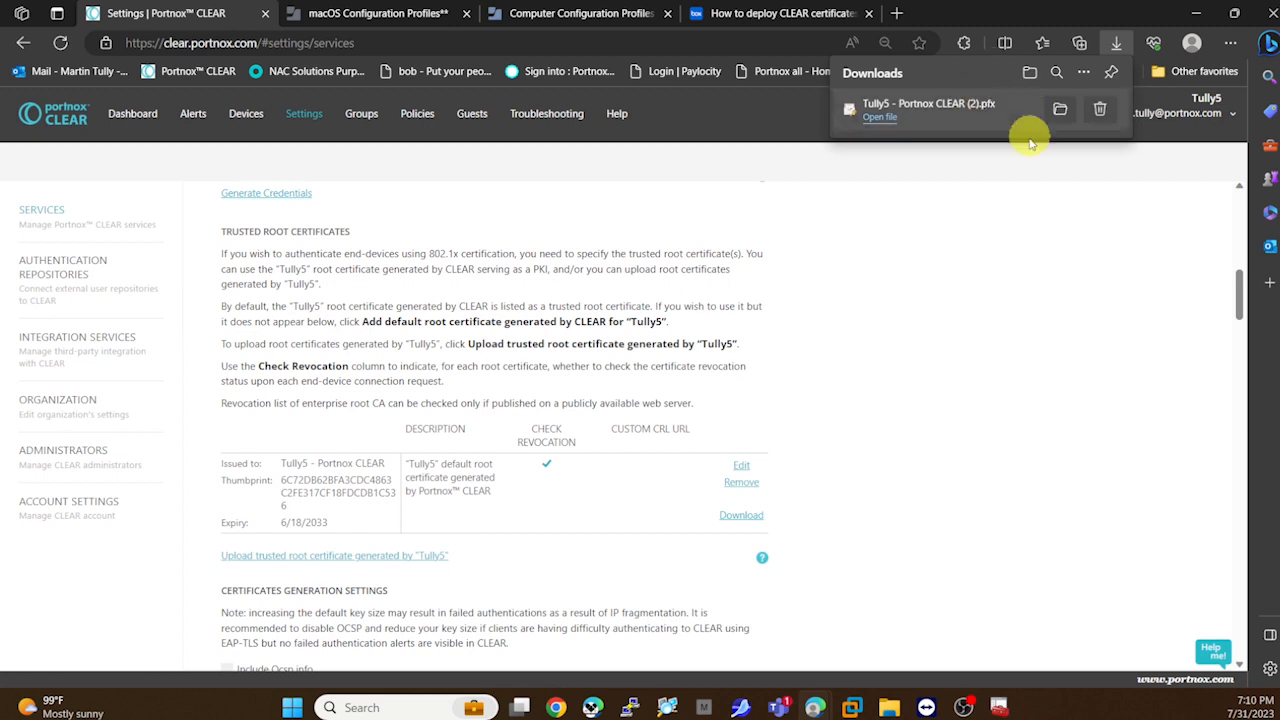
left_click(944, 265)
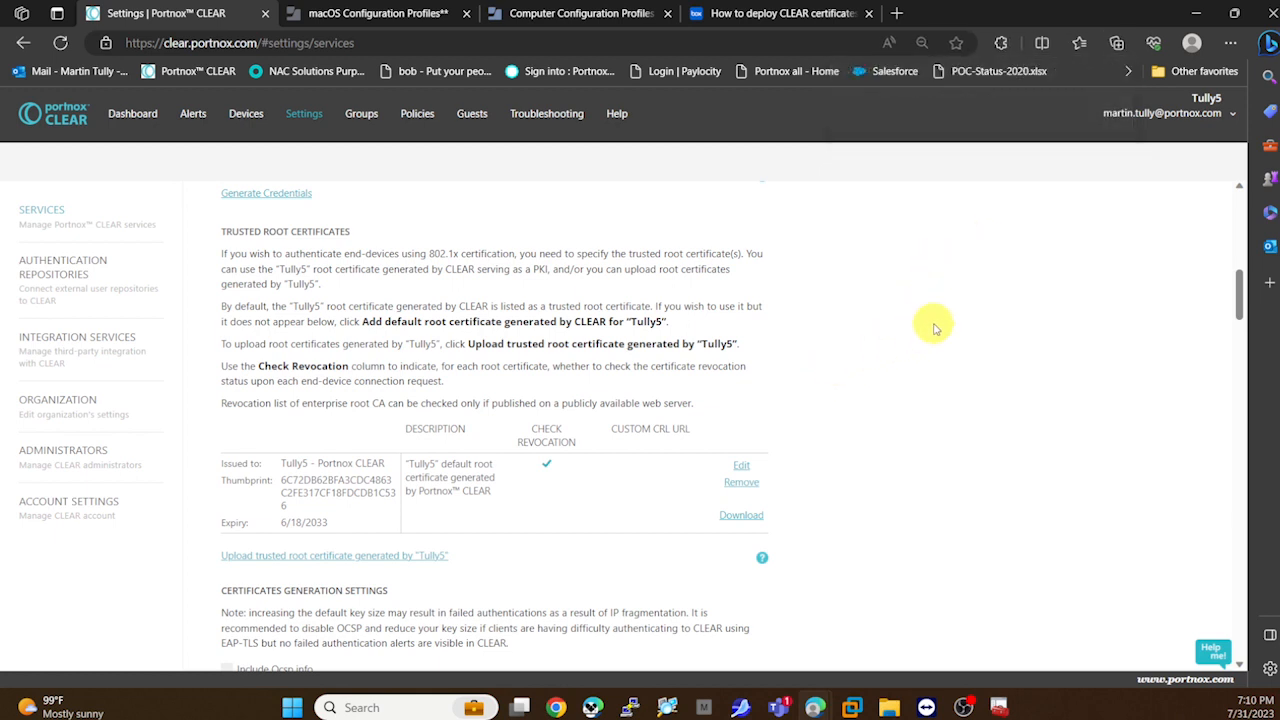
- Review the SCEP Services settings in Portnox CLEAR, including the integration option, password field and SCEP URL
scroll(933, 325, "down", 5)
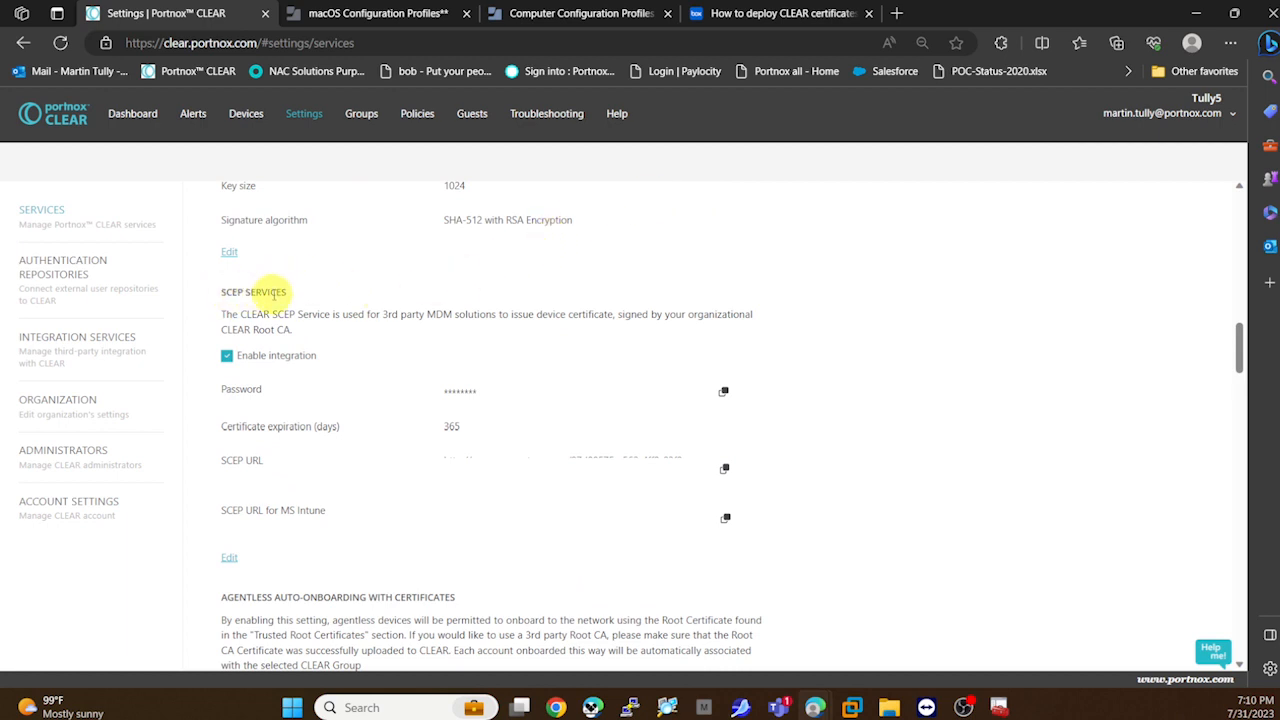
scroll(363, 277, "down", 1)
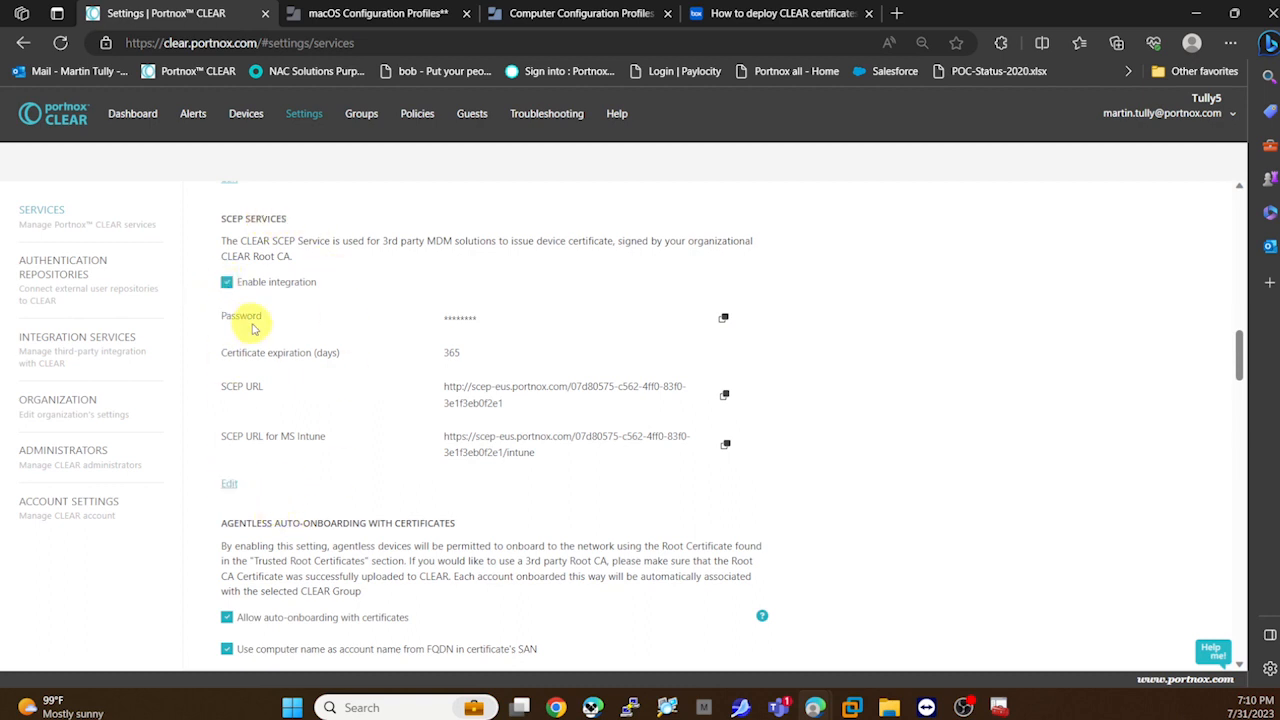
left_click_drag(440, 388, 534, 408)
left_click(893, 404)
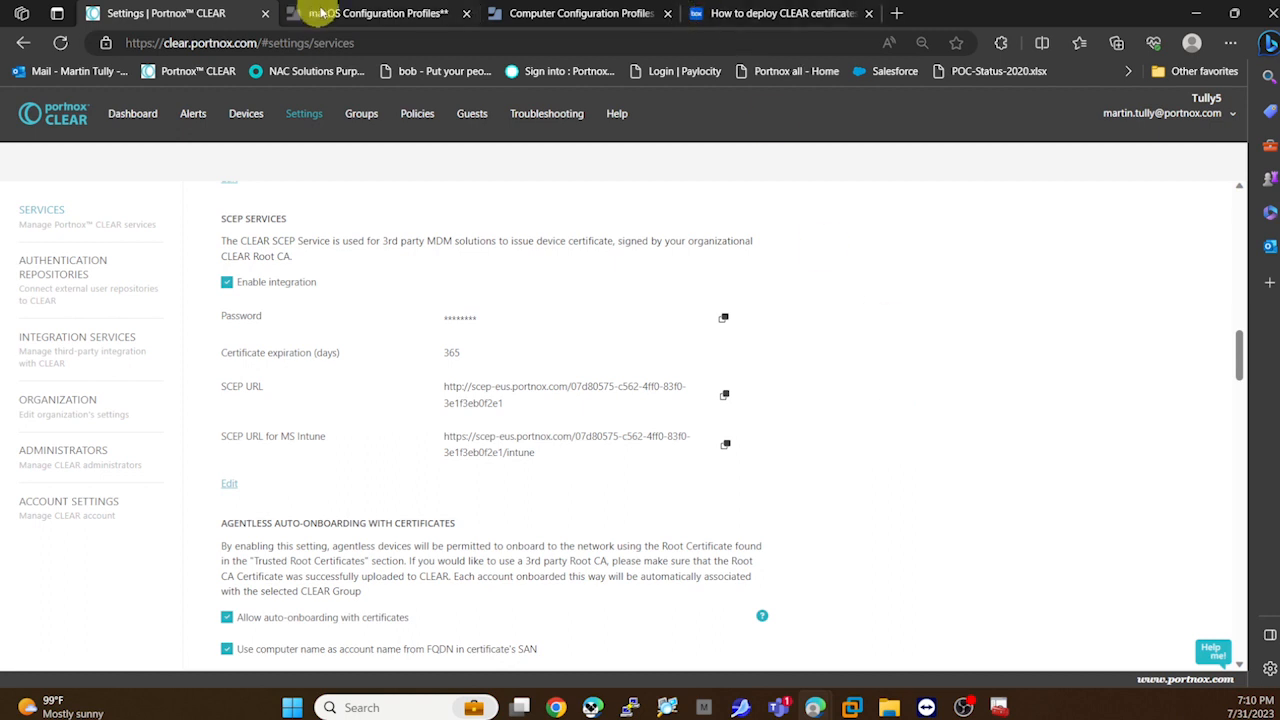
- Switch to Jamf Pro and open the Portnox JAMF computer configuration profile for editing
left_click(383, 14)
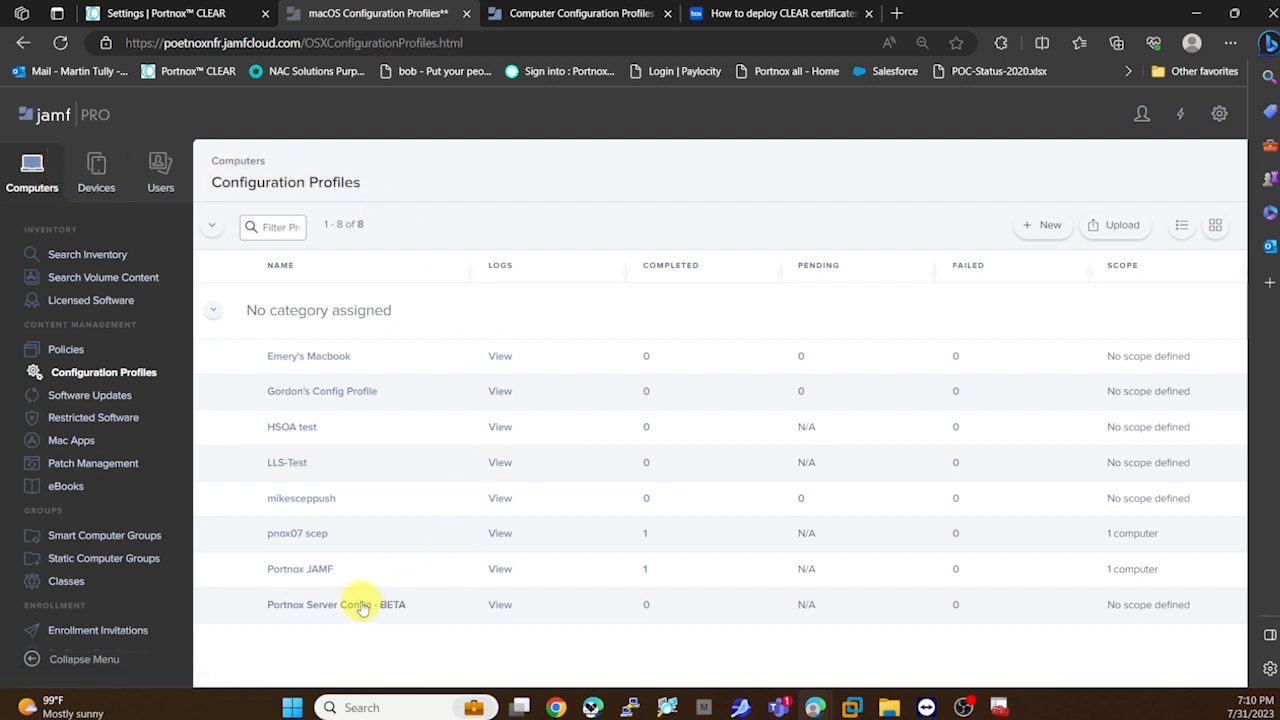
left_click(310, 570)
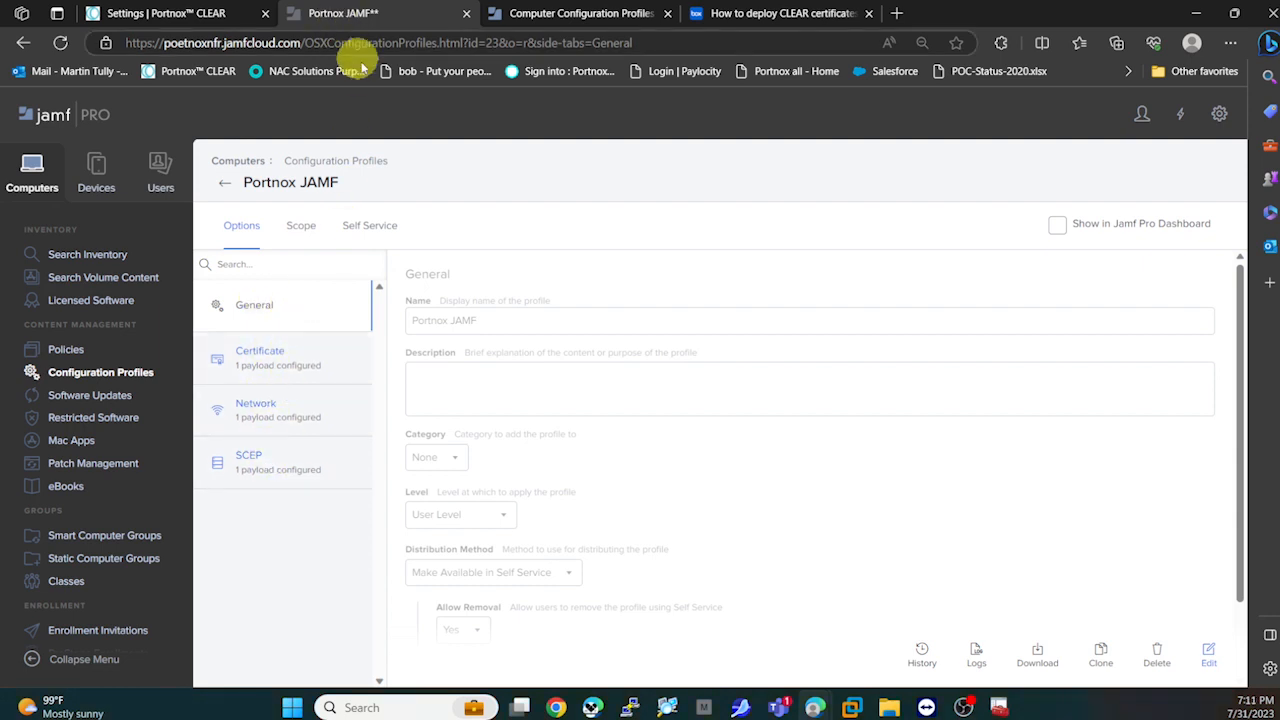
left_click(1208, 650)
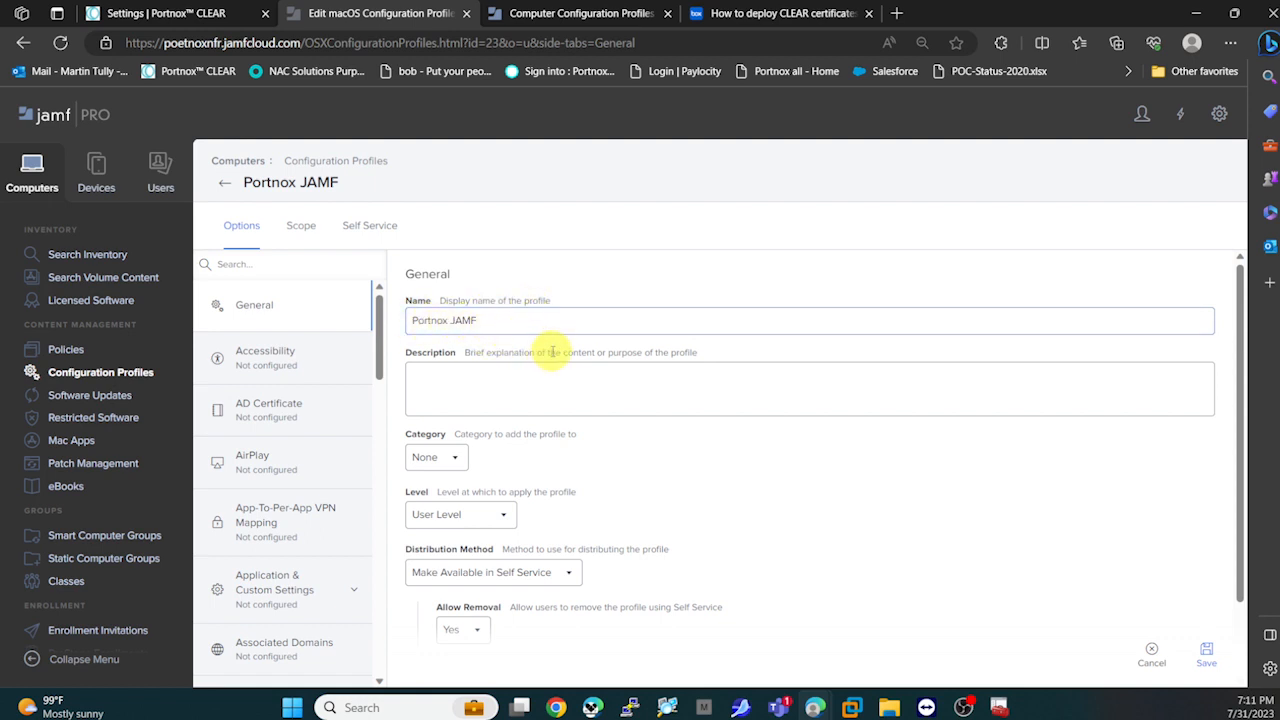
- Examine the available Level and Distribution Method options in the profile's General settings
scroll(575, 345, "down", 2)
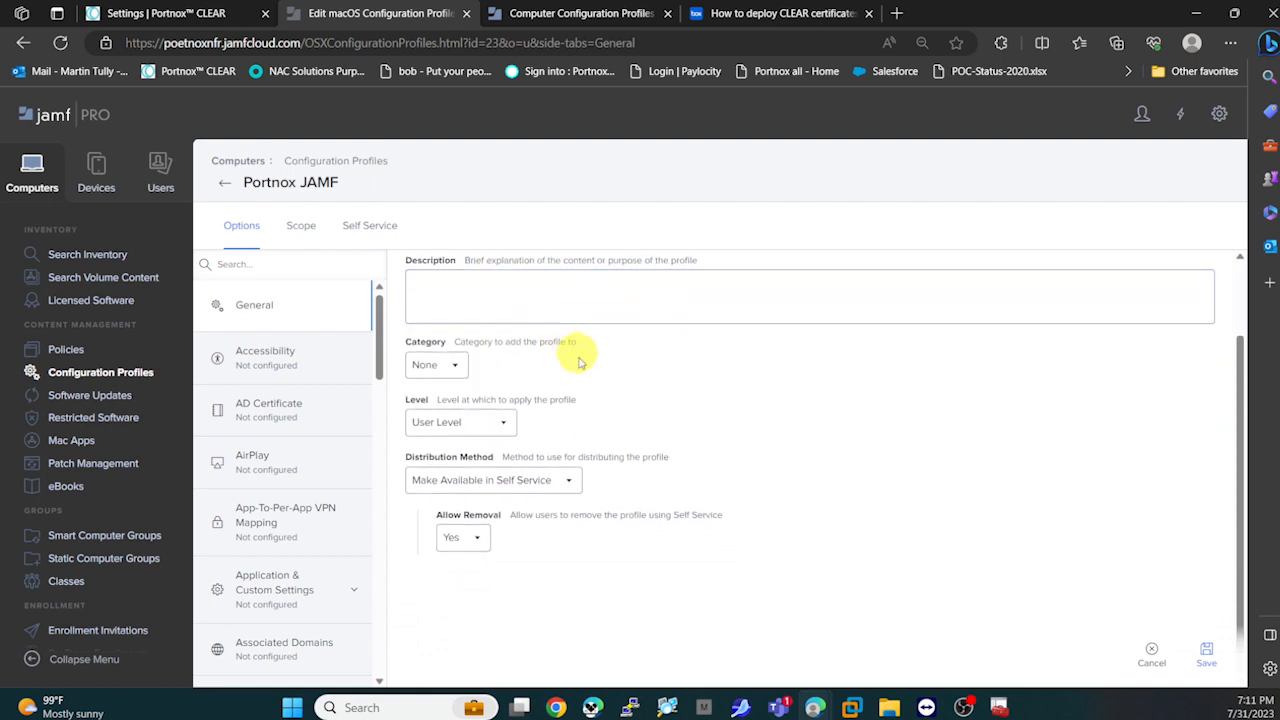
left_click(489, 418)
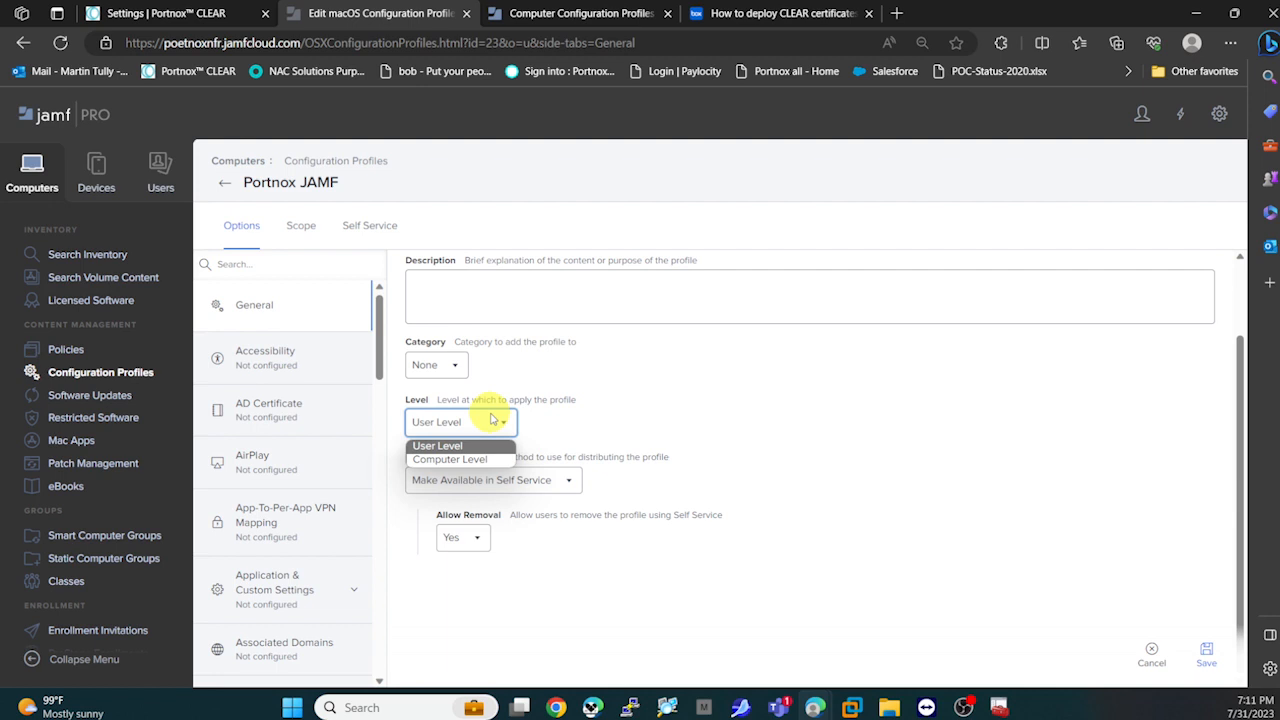
left_click(665, 418)
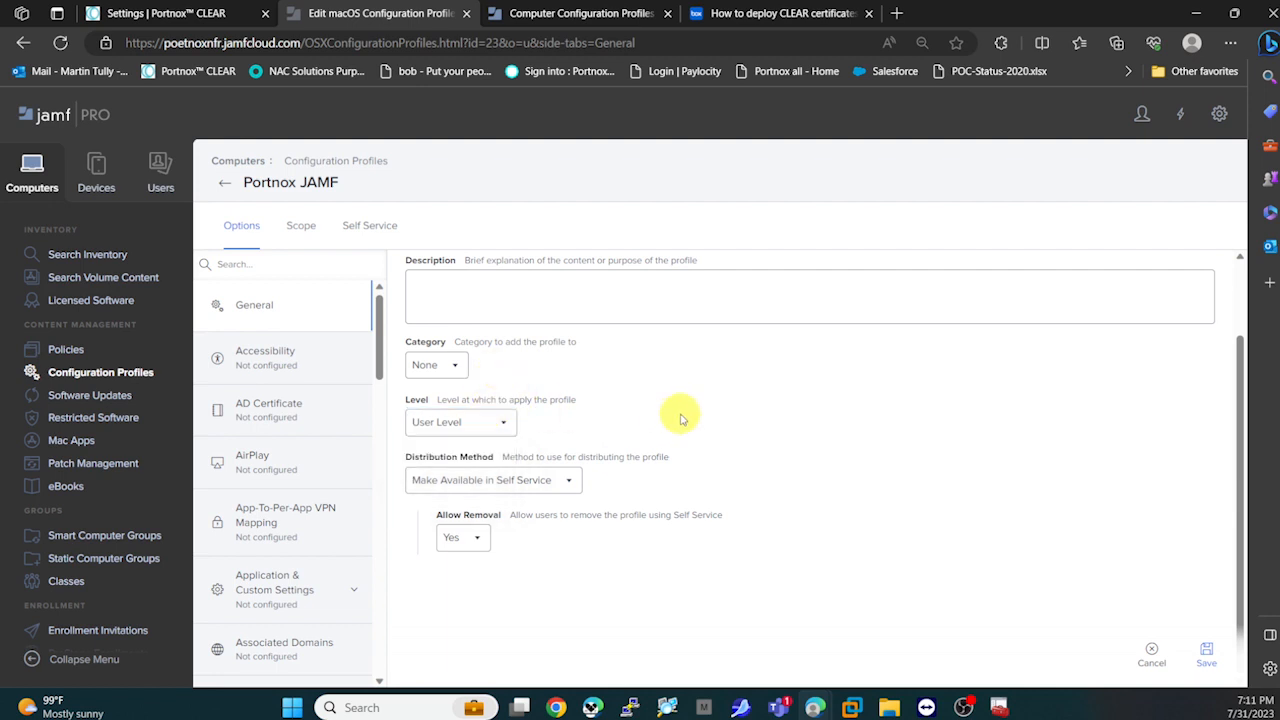
left_click(562, 481)
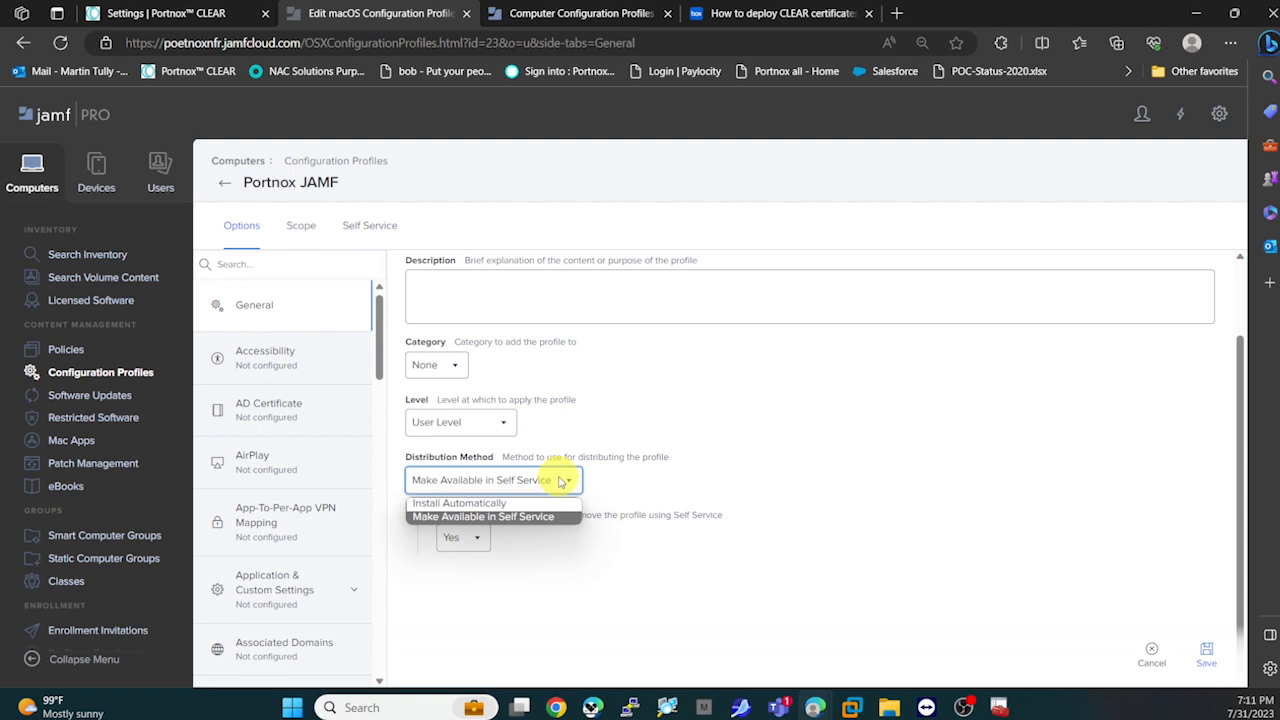
left_click(756, 455)
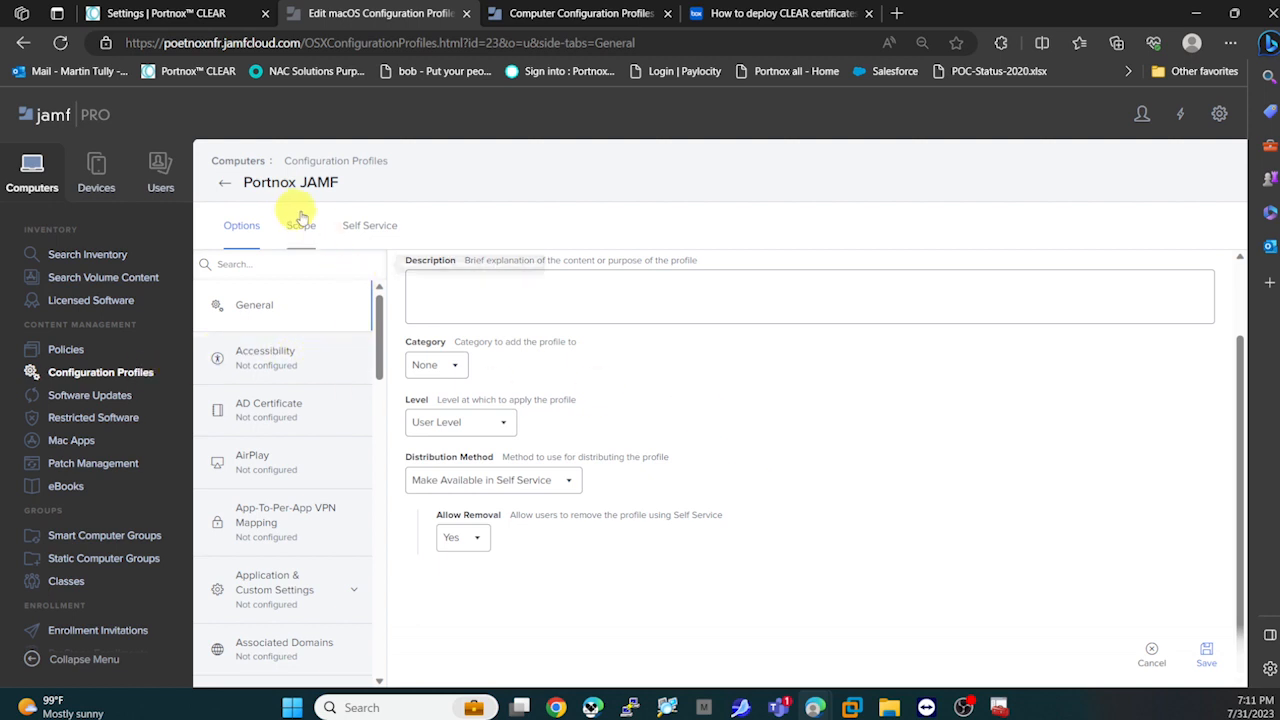
- Open the profile's Certificate payload and check the certificate name field
scroll(323, 371, "down", 5)
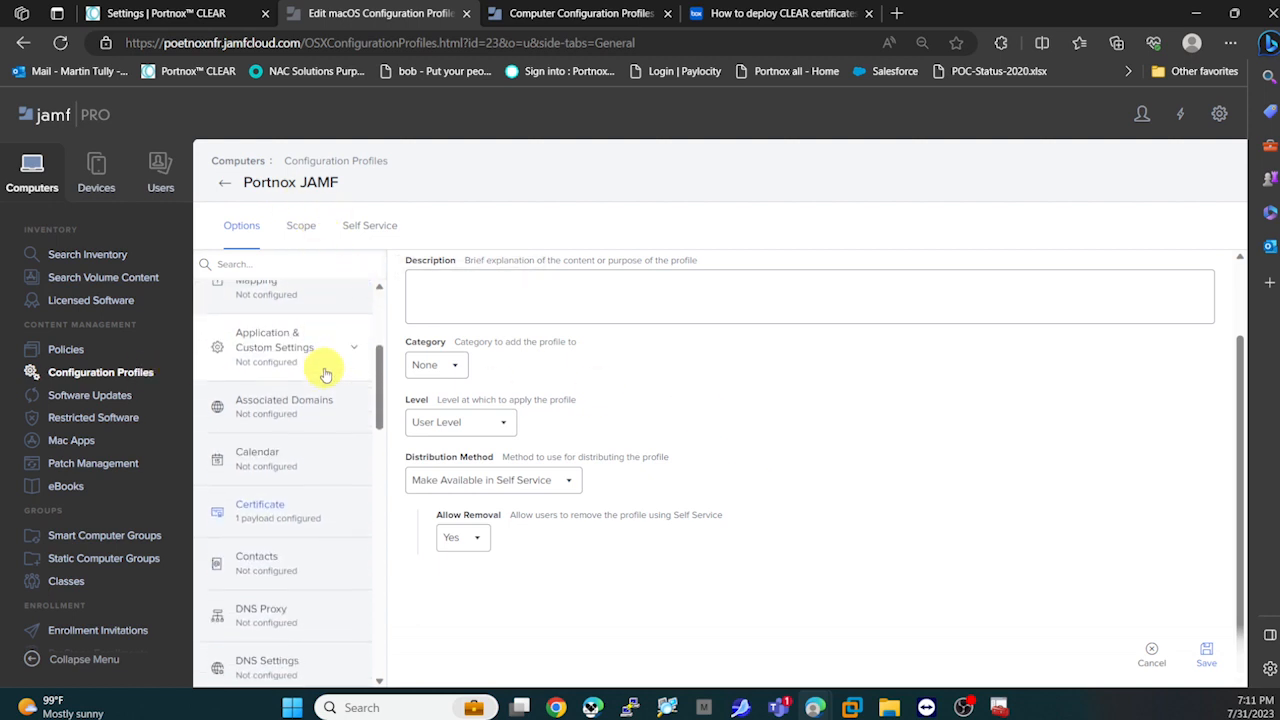
scroll(323, 371, "down", 3)
left_click(268, 386)
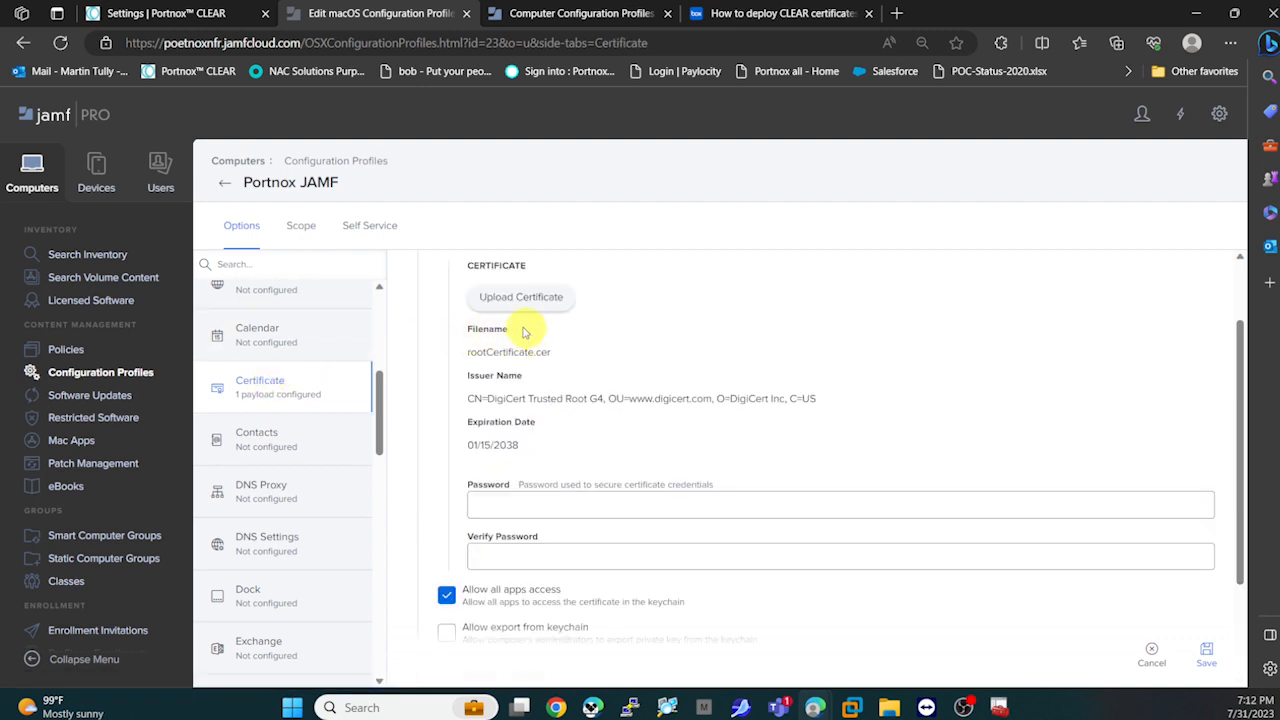
scroll(645, 330, "up", 1)
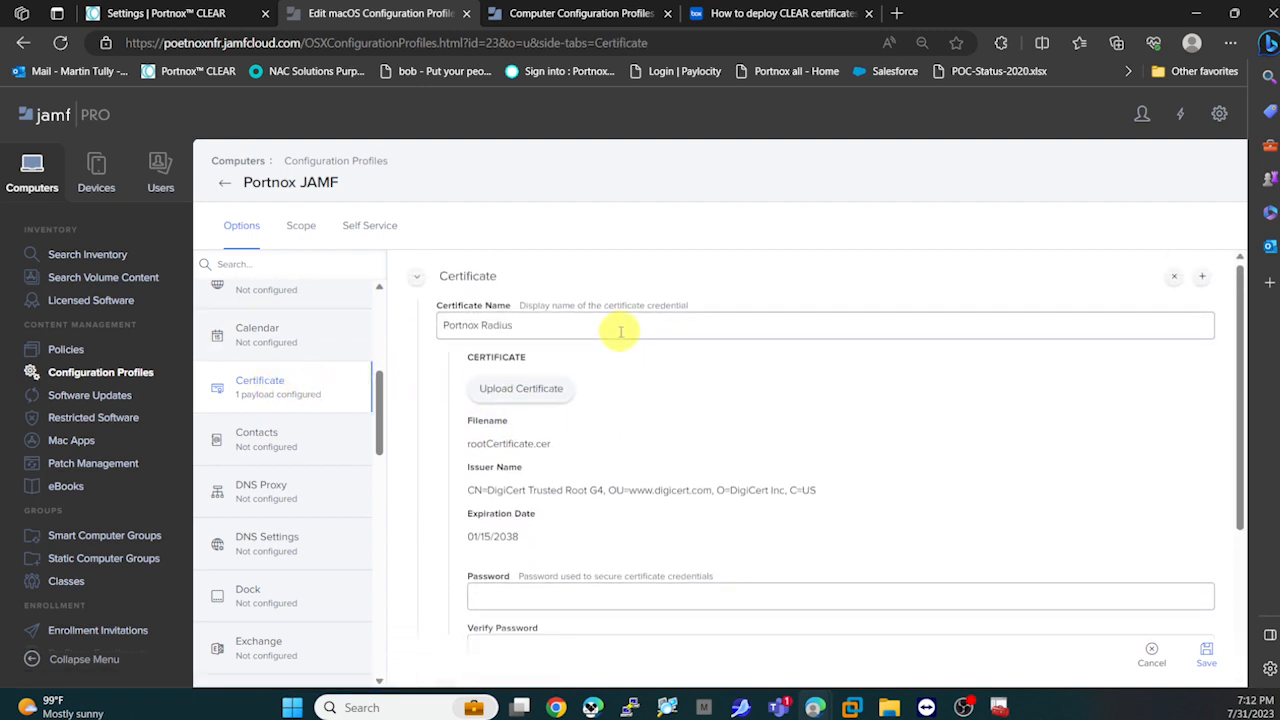
left_click(620, 332)
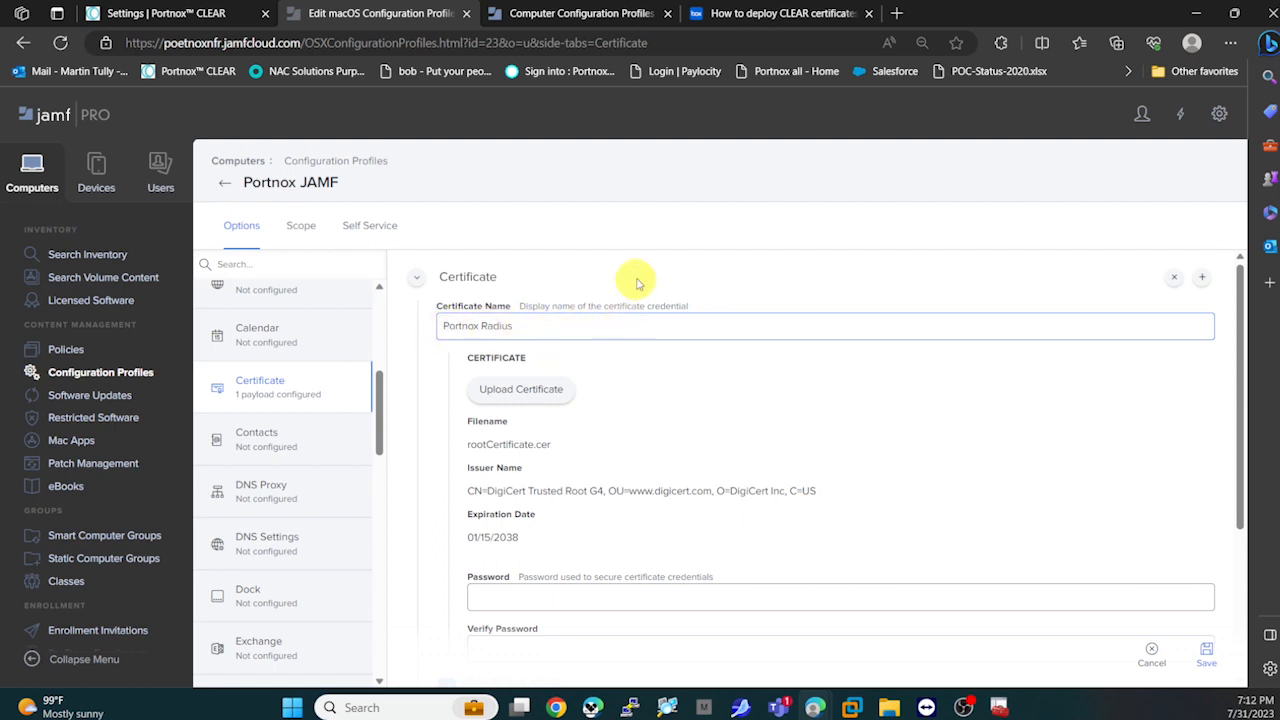
left_click(533, 394)
left_click(486, 394)
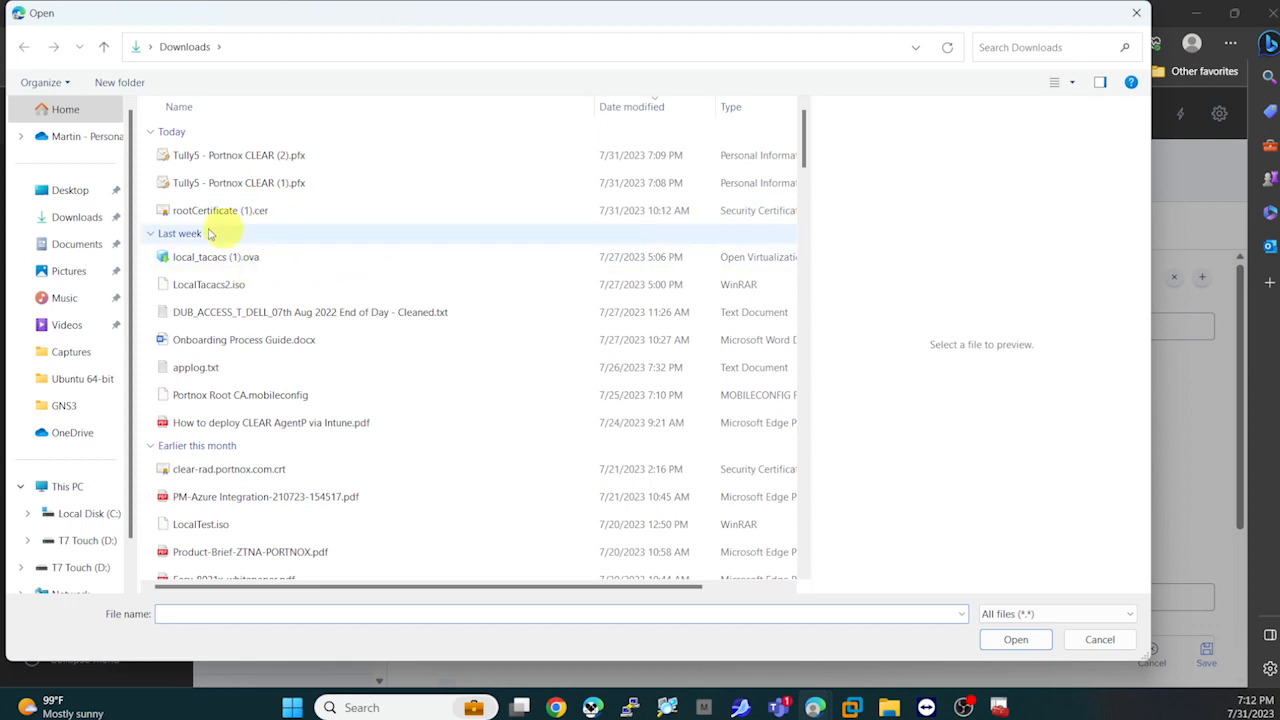
left_click(88, 222)
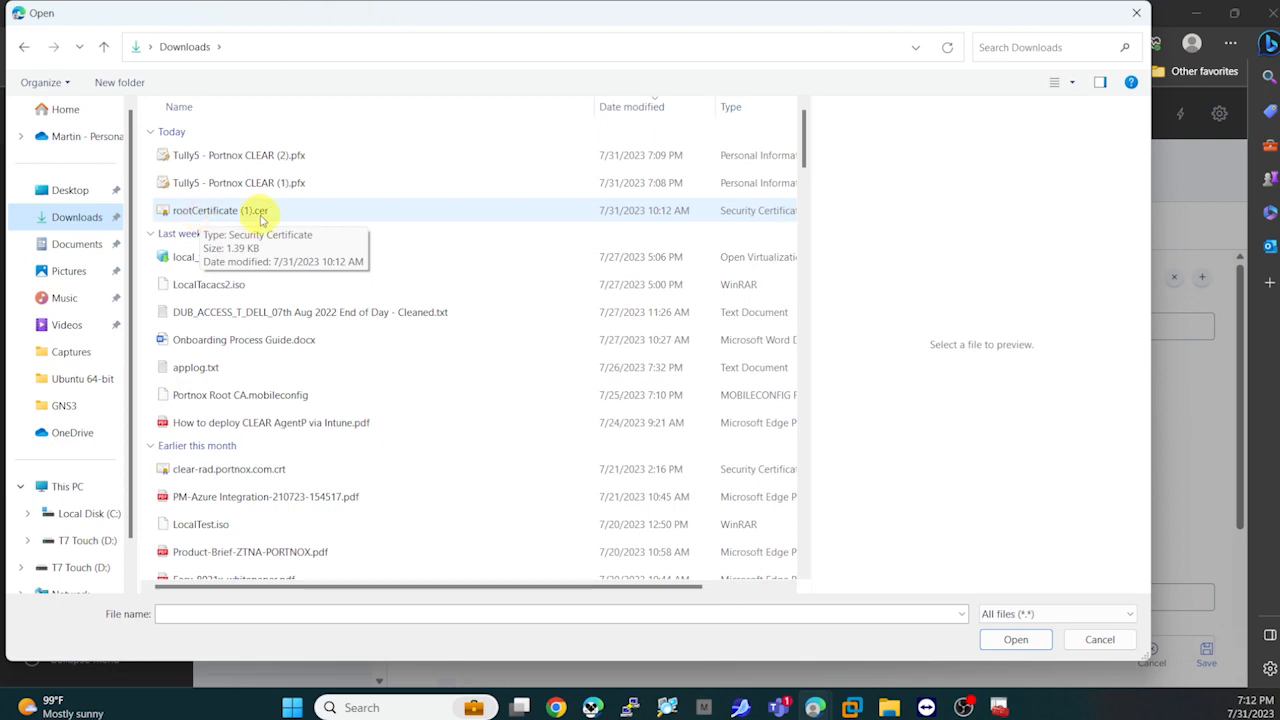
left_click(262, 215)
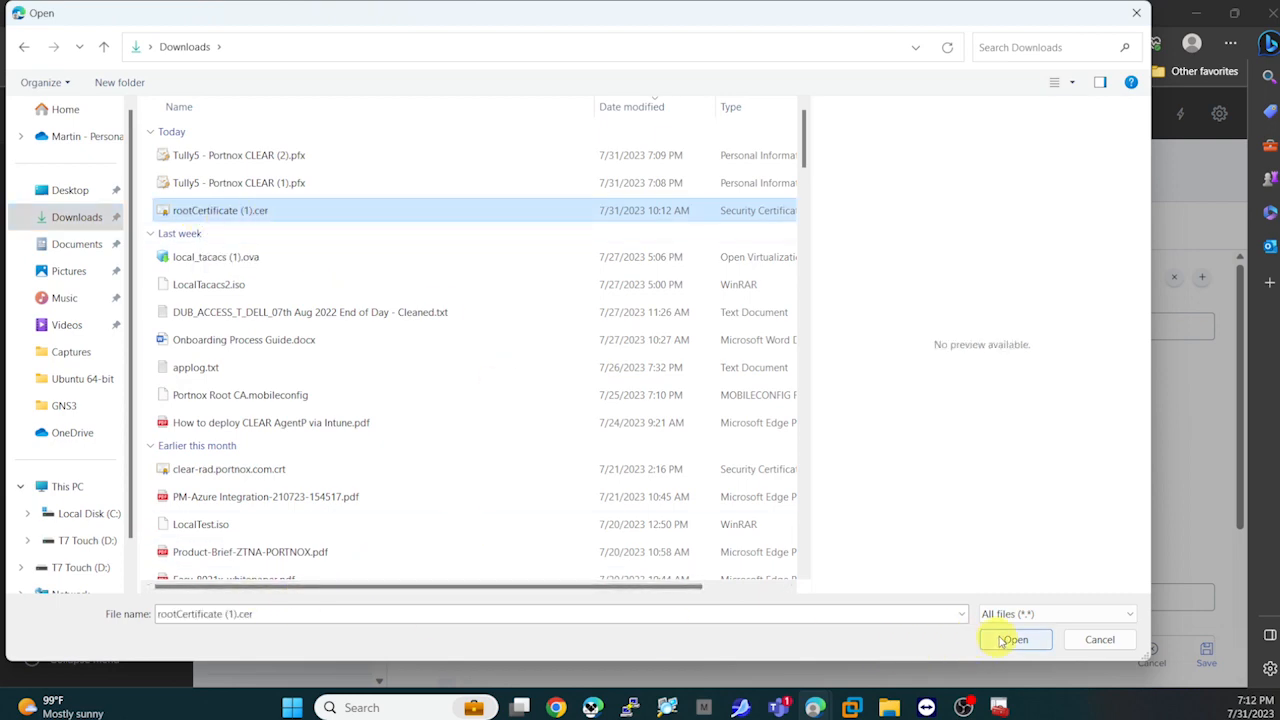
left_click(1099, 639)
left_click(688, 474)
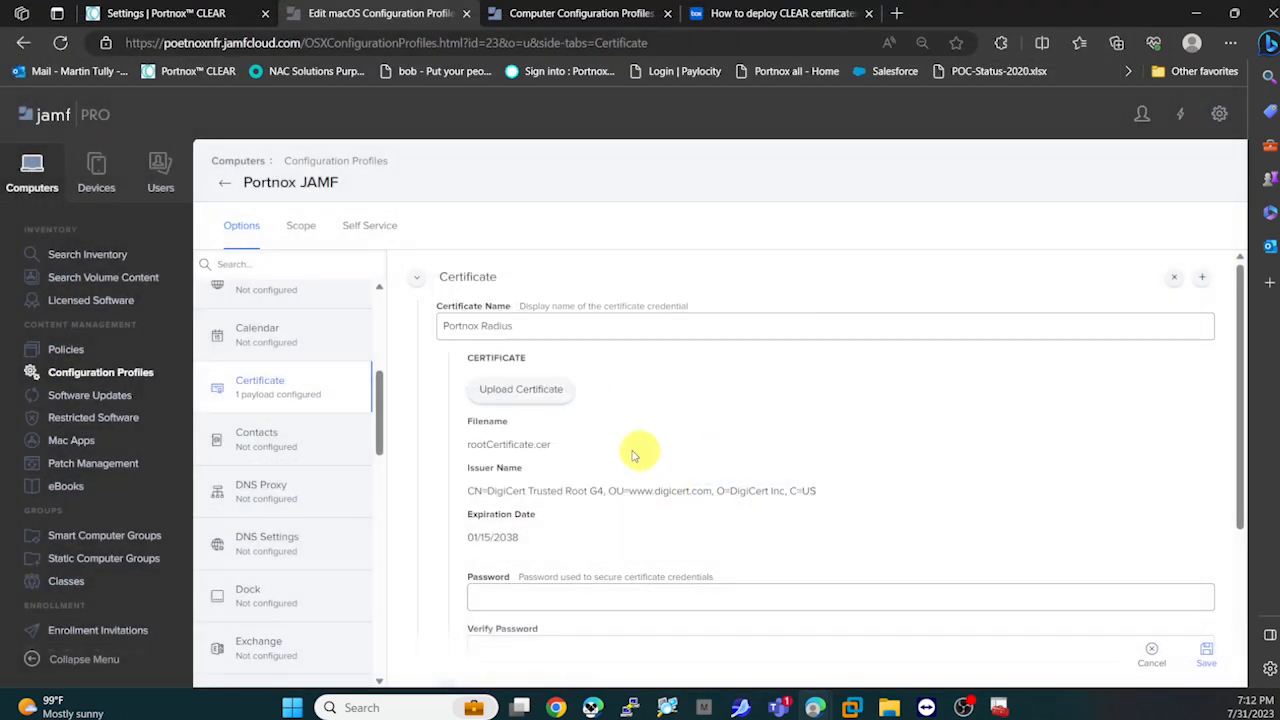
- Review the uploaded certificate's file name, password fields and keychain access options in the Certificate payload
left_click_drag(468, 444, 530, 447)
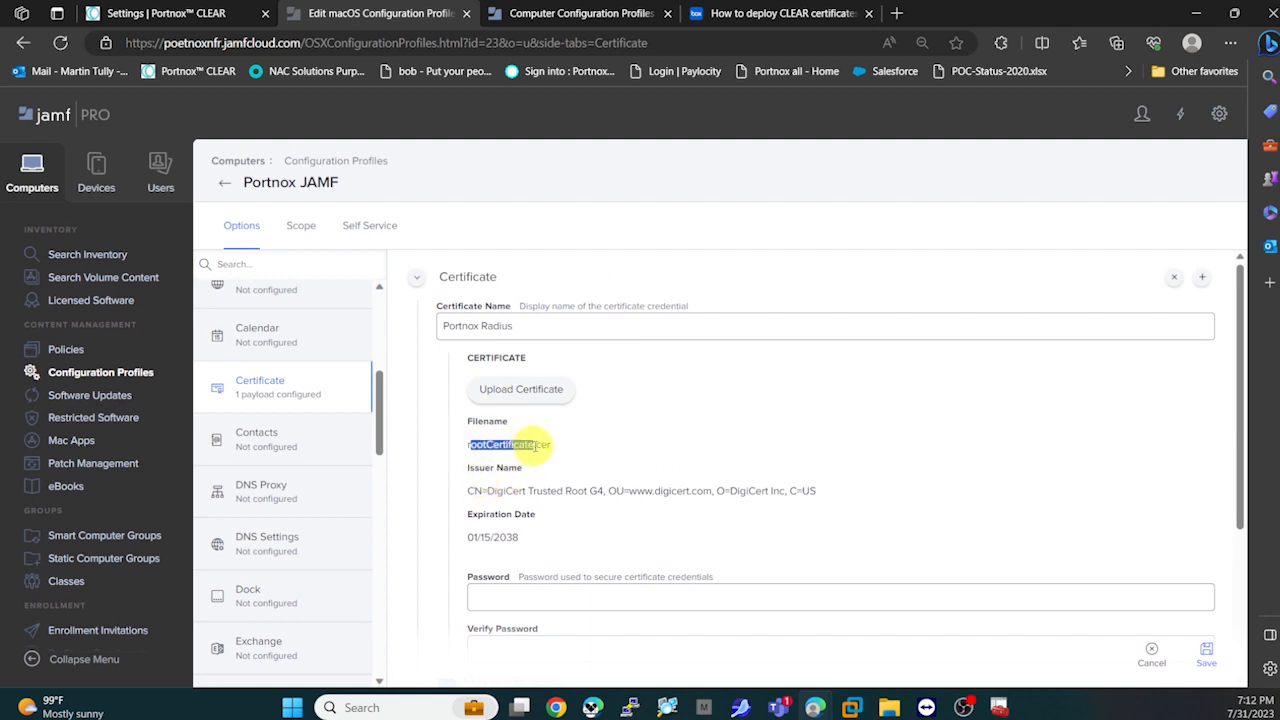
left_click(584, 484)
scroll(644, 497, "down", 1)
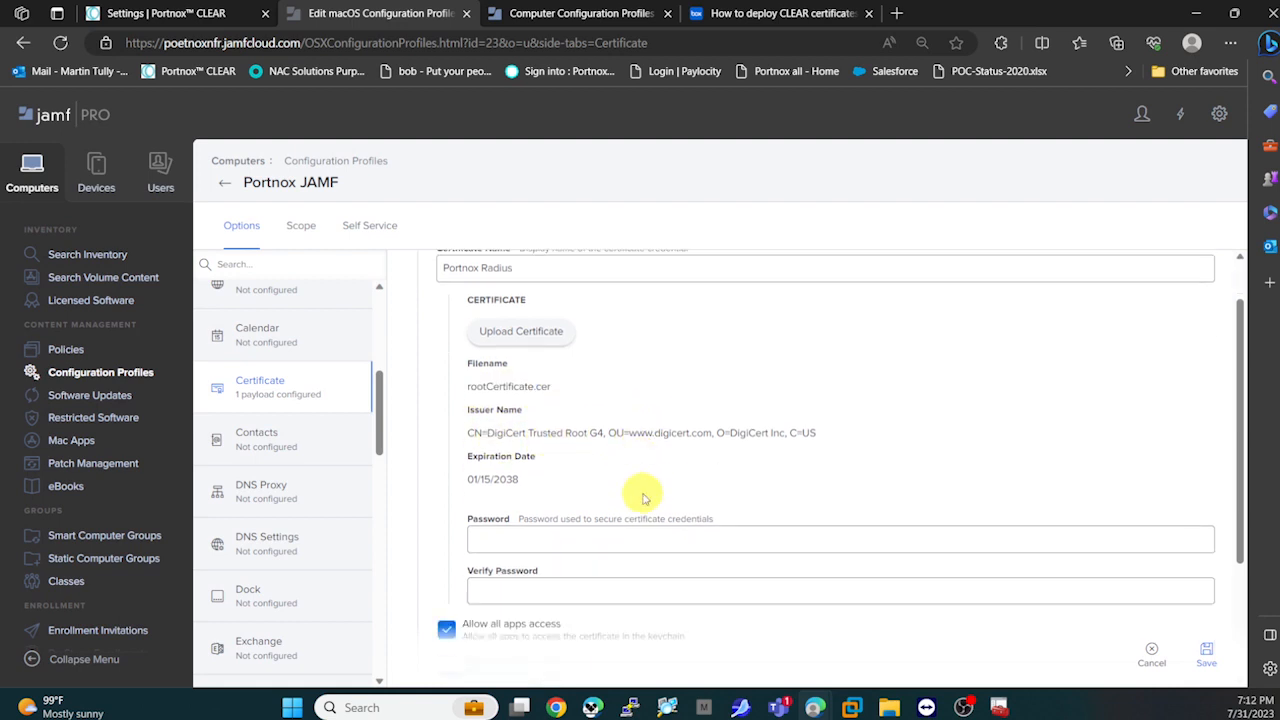
scroll(644, 497, "down", 3)
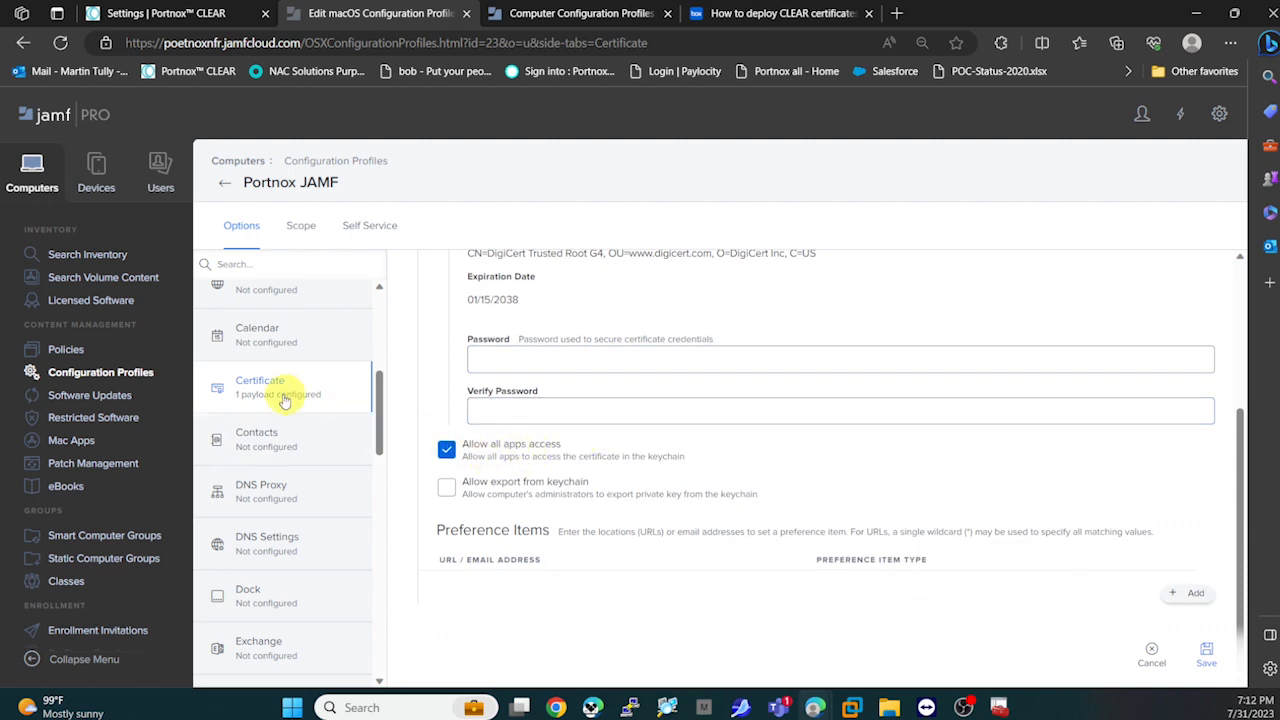
- Open the SCEP payload of the Portnox JAMF profile
scroll(309, 423, "down", 4)
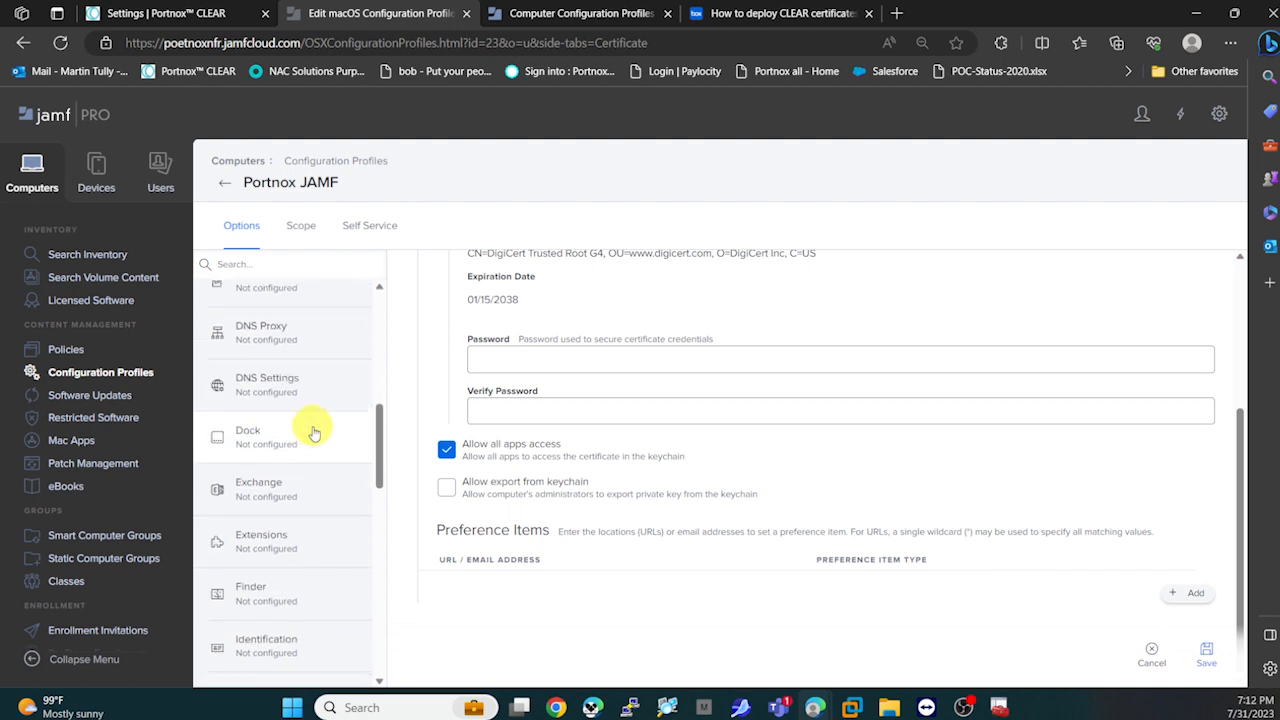
scroll(313, 431, "down", 6)
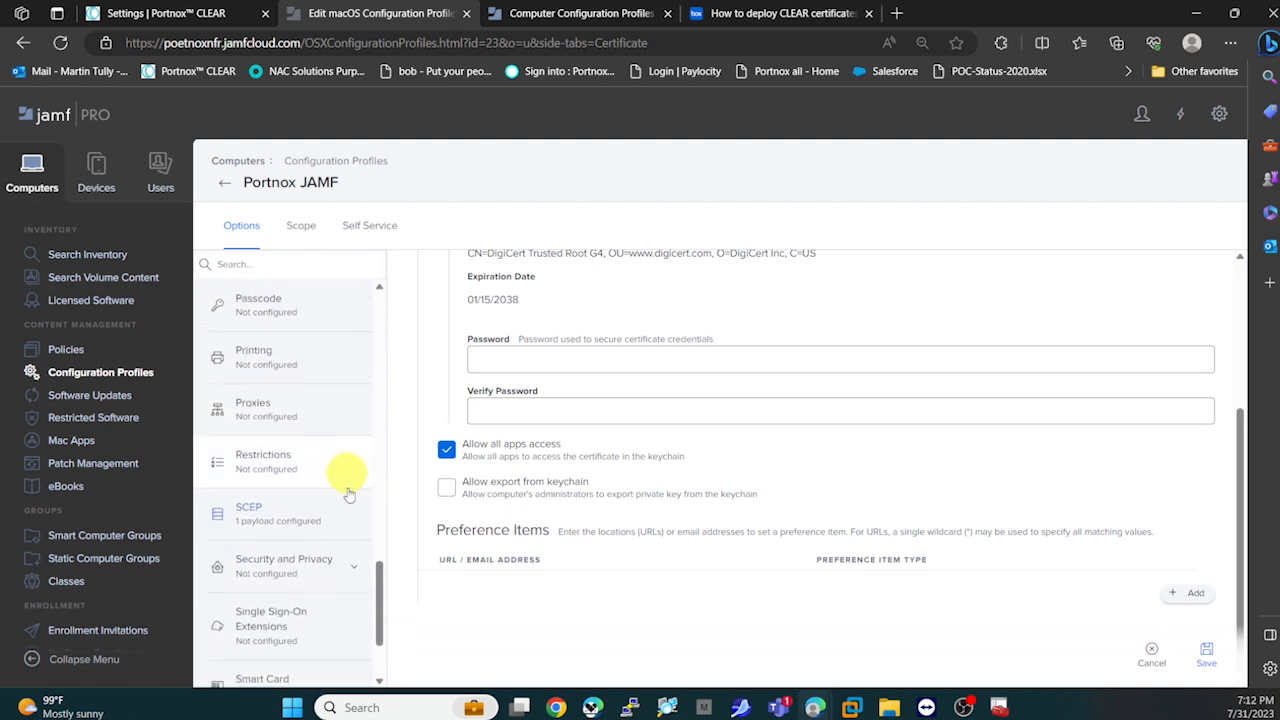
left_click(276, 516)
scroll(590, 470, "up", 3)
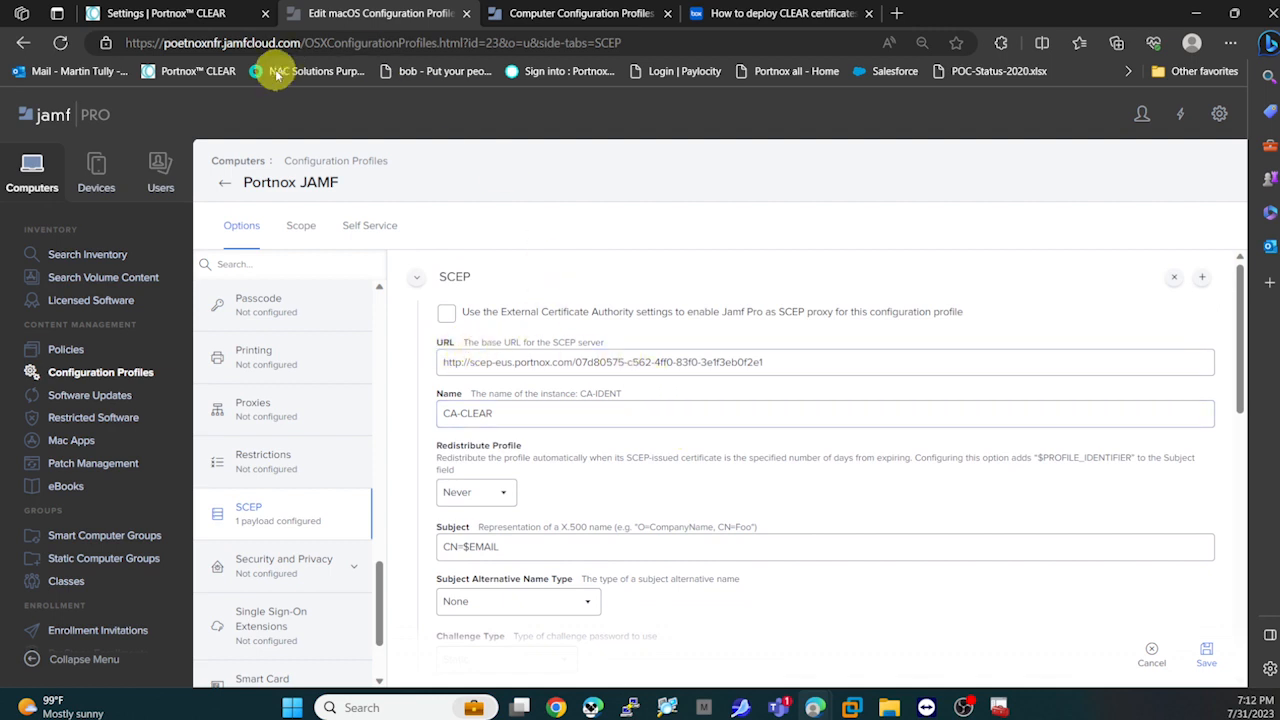
- Switch to CLEAR, check the SCEP URL under SCEP Services, and return to the Jamf profile's SCEP payload
left_click(192, 15)
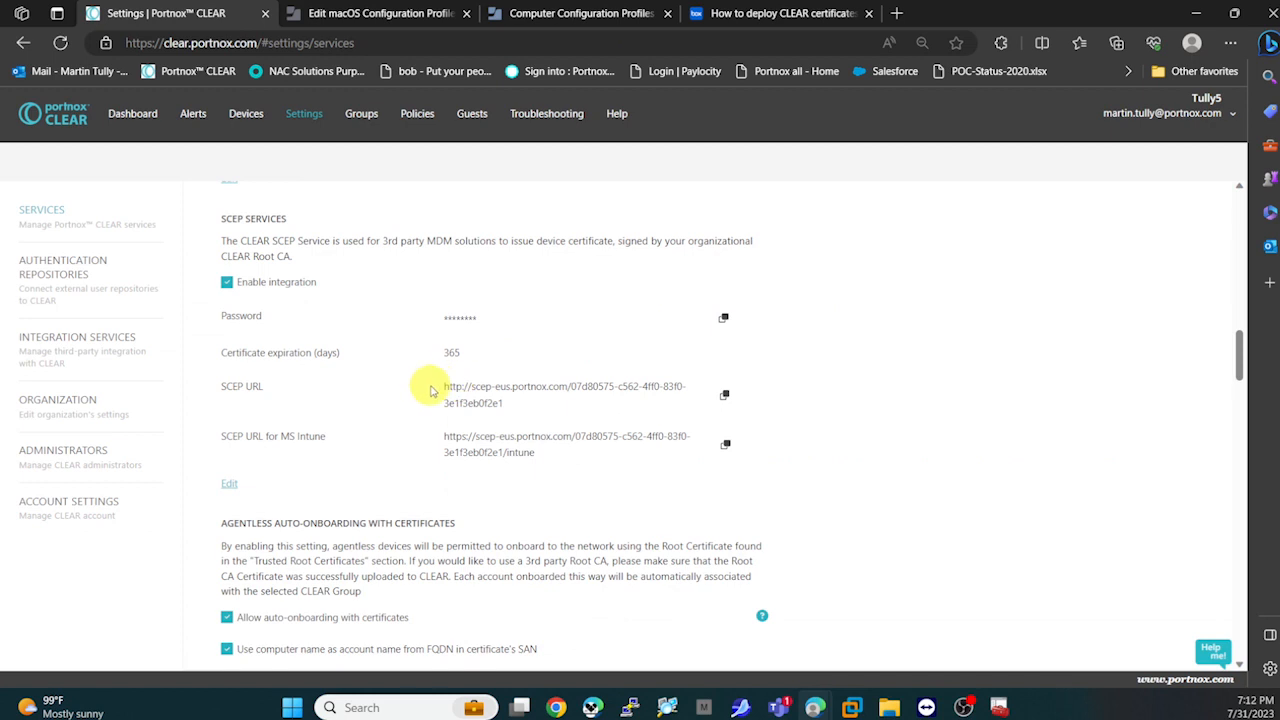
left_click_drag(440, 386, 503, 403)
left_click(889, 363)
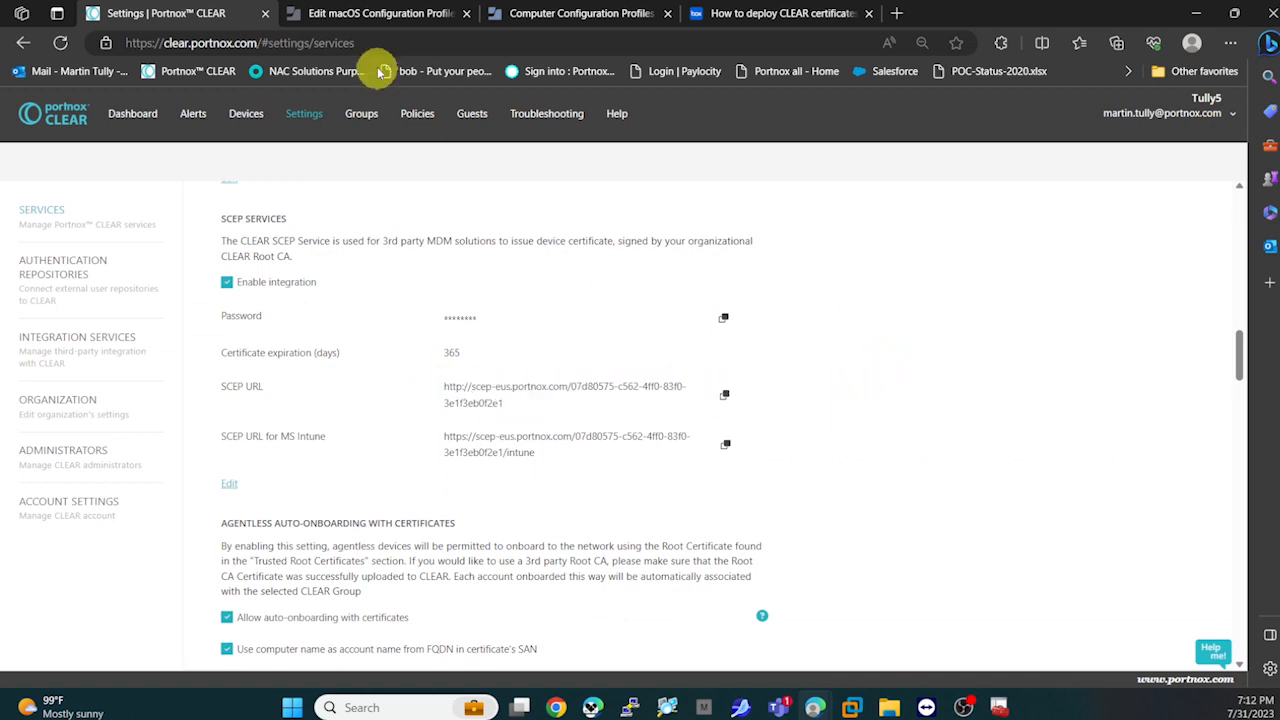
left_click(372, 15)
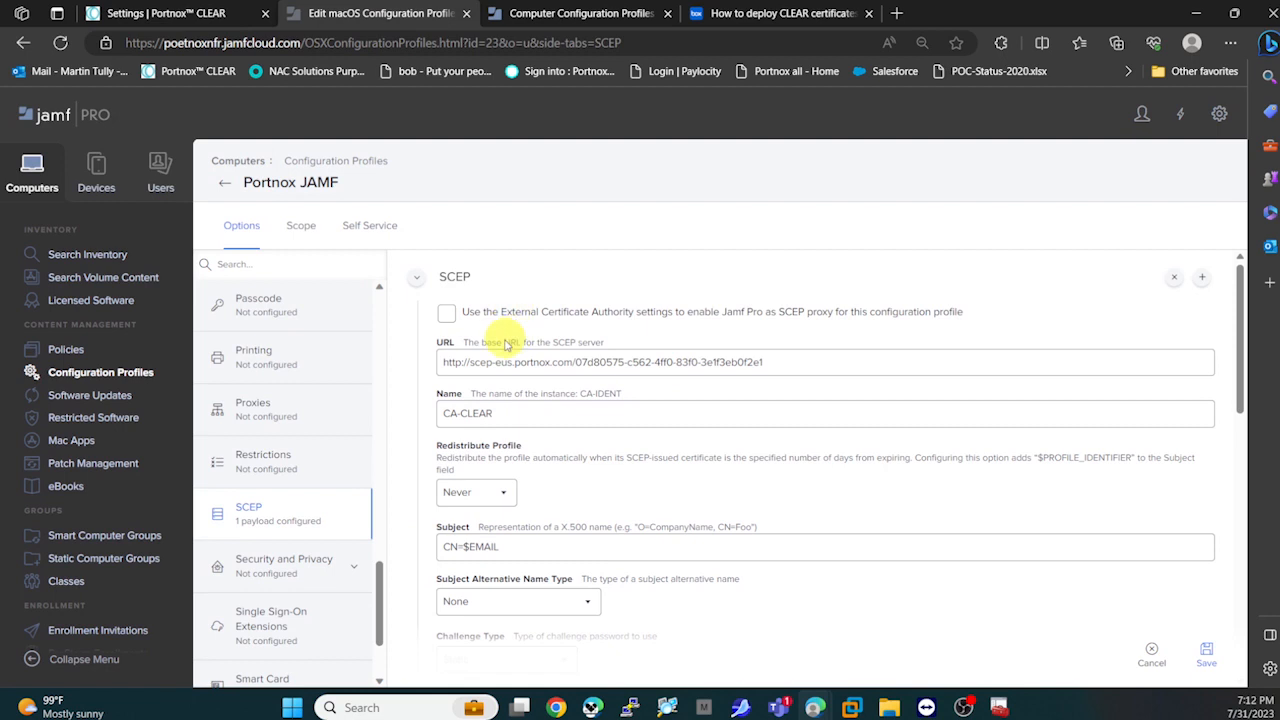
- Review the Name, Redistribute Profile, Subject and Subject Alternative Name Type fields in the SCEP payload
left_click(547, 414)
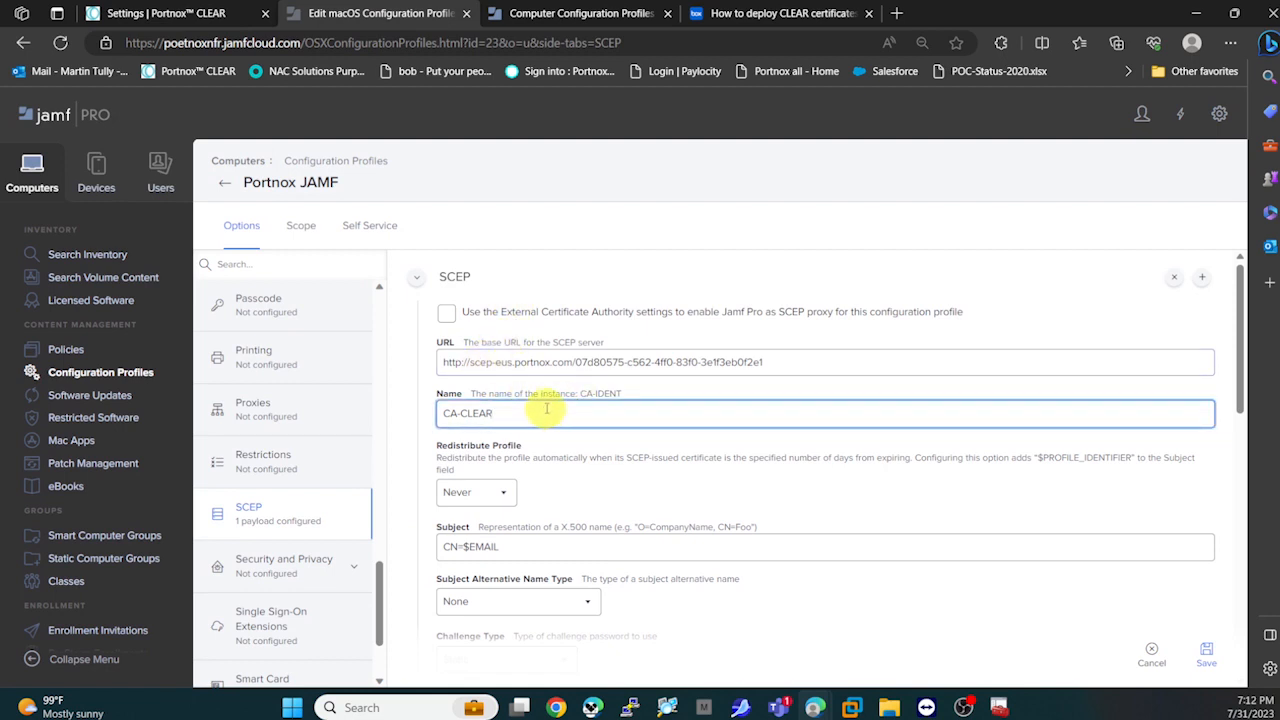
scroll(547, 408, "down", 1)
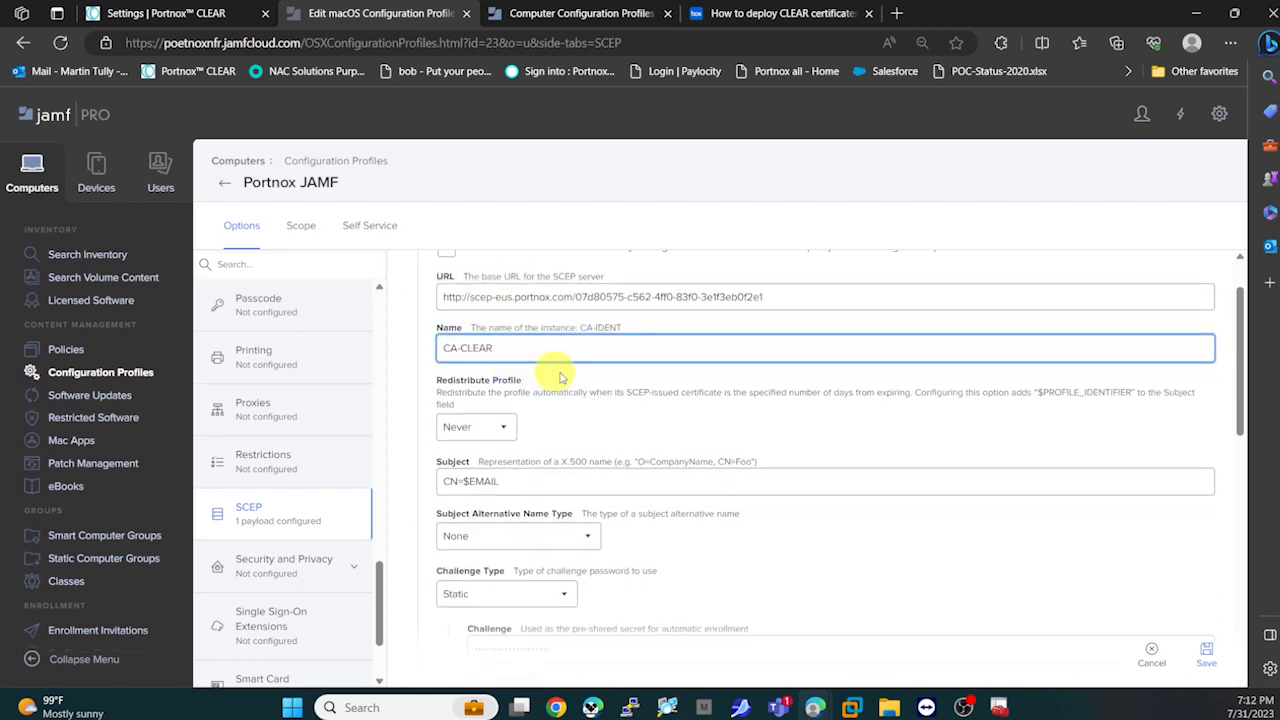
scroll(594, 363, "down", 2)
left_click(450, 347)
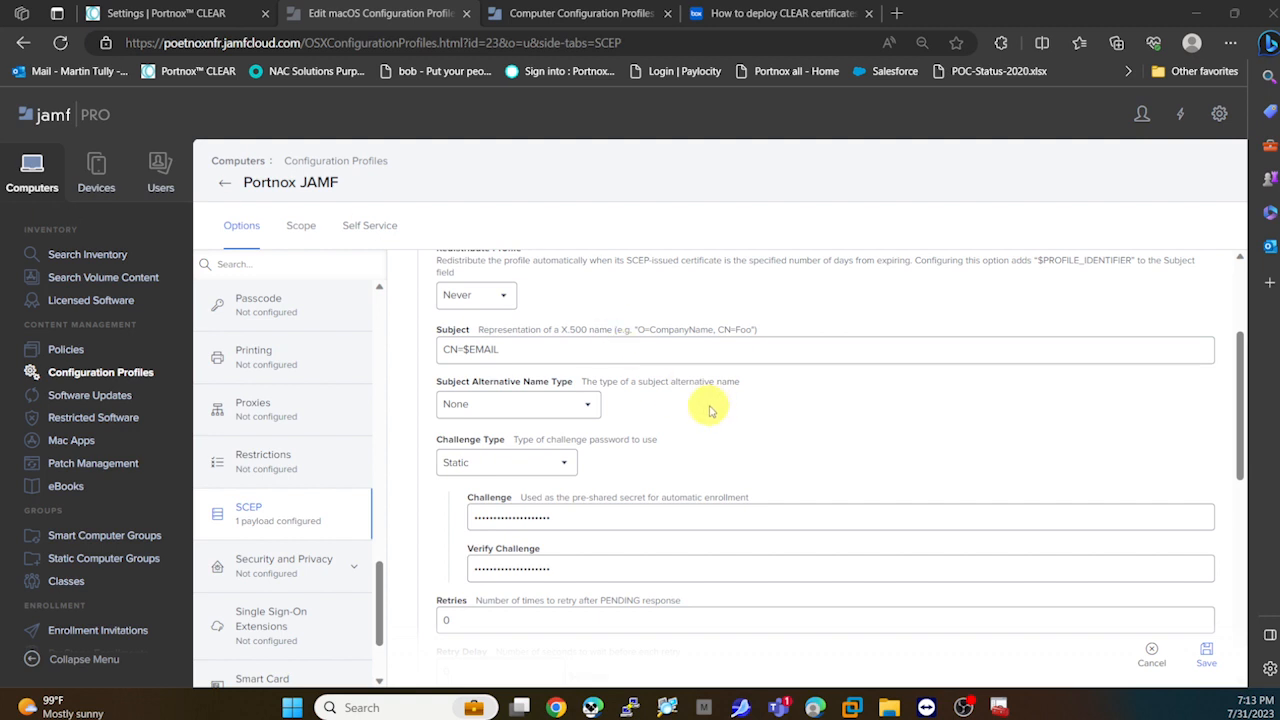
- Examine the Challenge Type options in the SCEP payload and choose Static
scroll(710, 405, "down", 2)
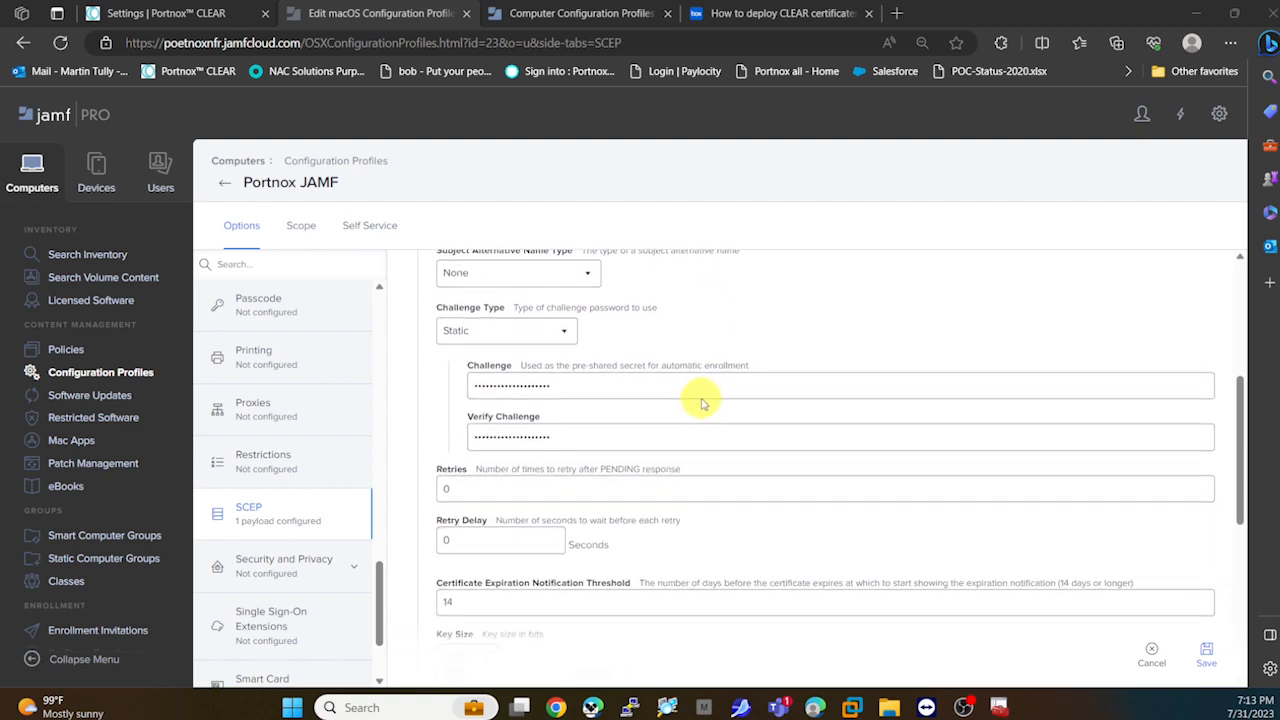
left_click(488, 336)
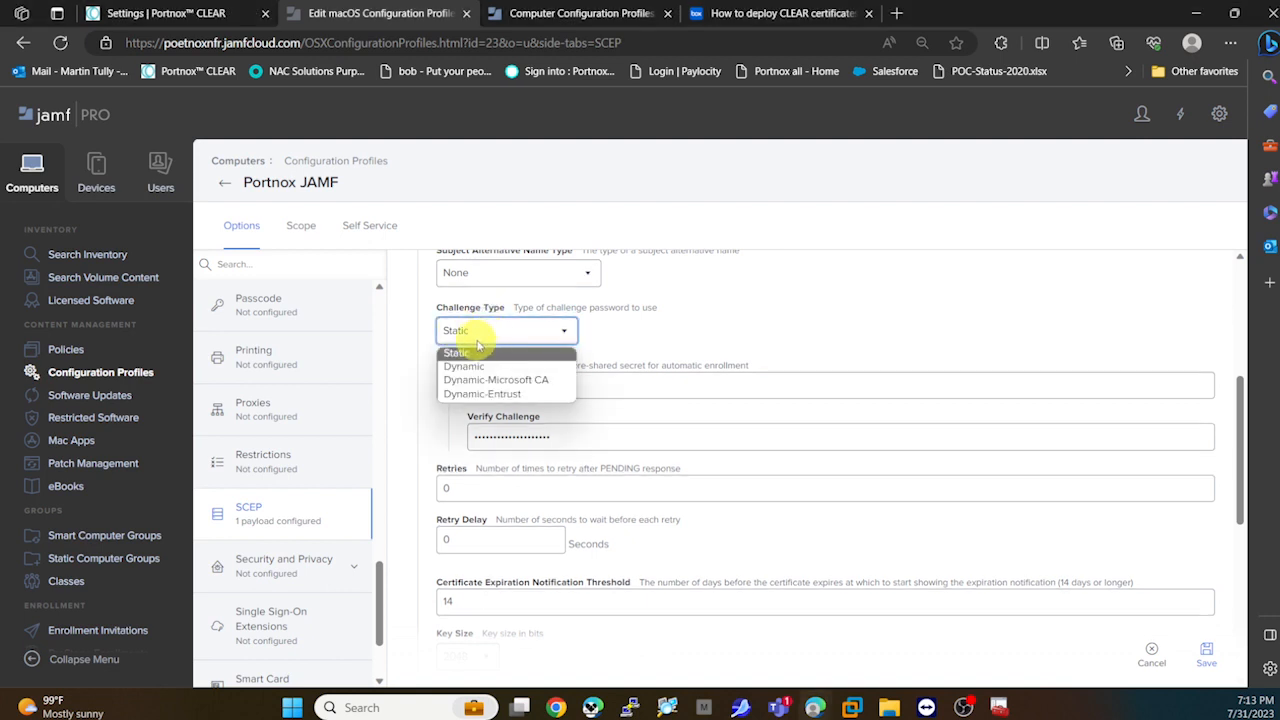
left_click(479, 351)
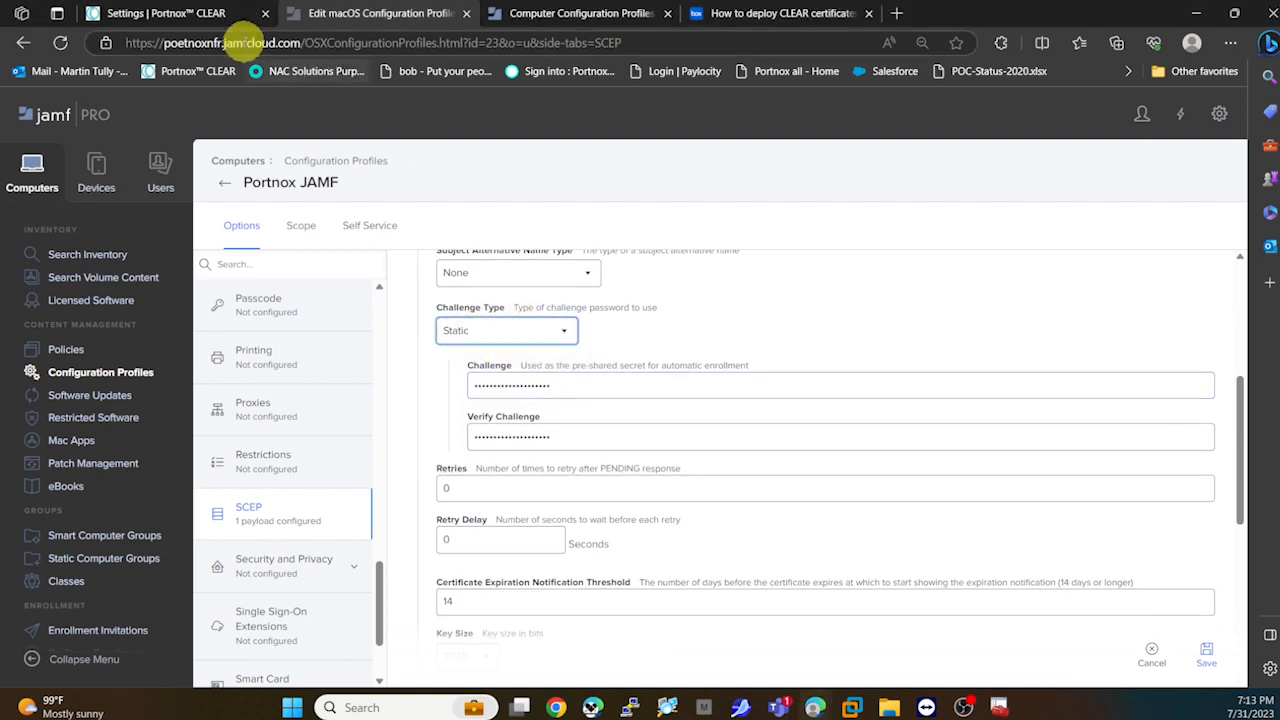
- Locate the SCEP password in CLEAR's SCEP Services settings and return to the Jamf profile
left_click(225, 14)
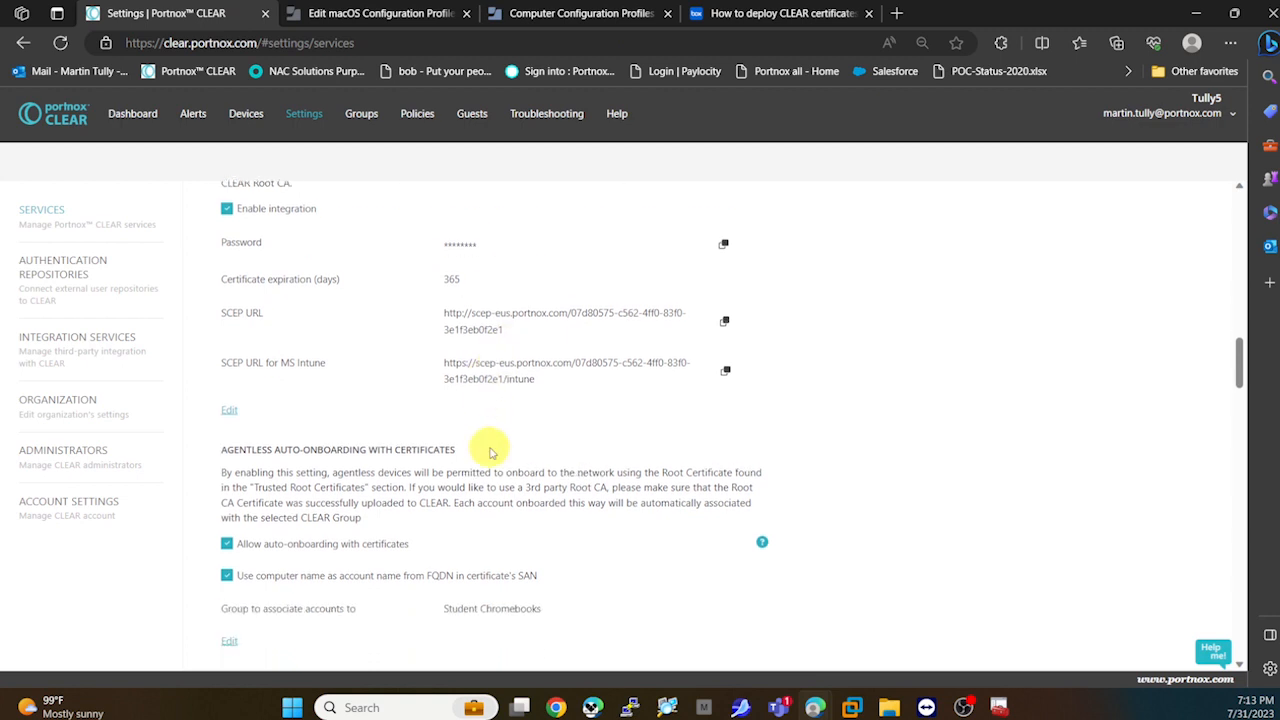
scroll(498, 443, "up", 1)
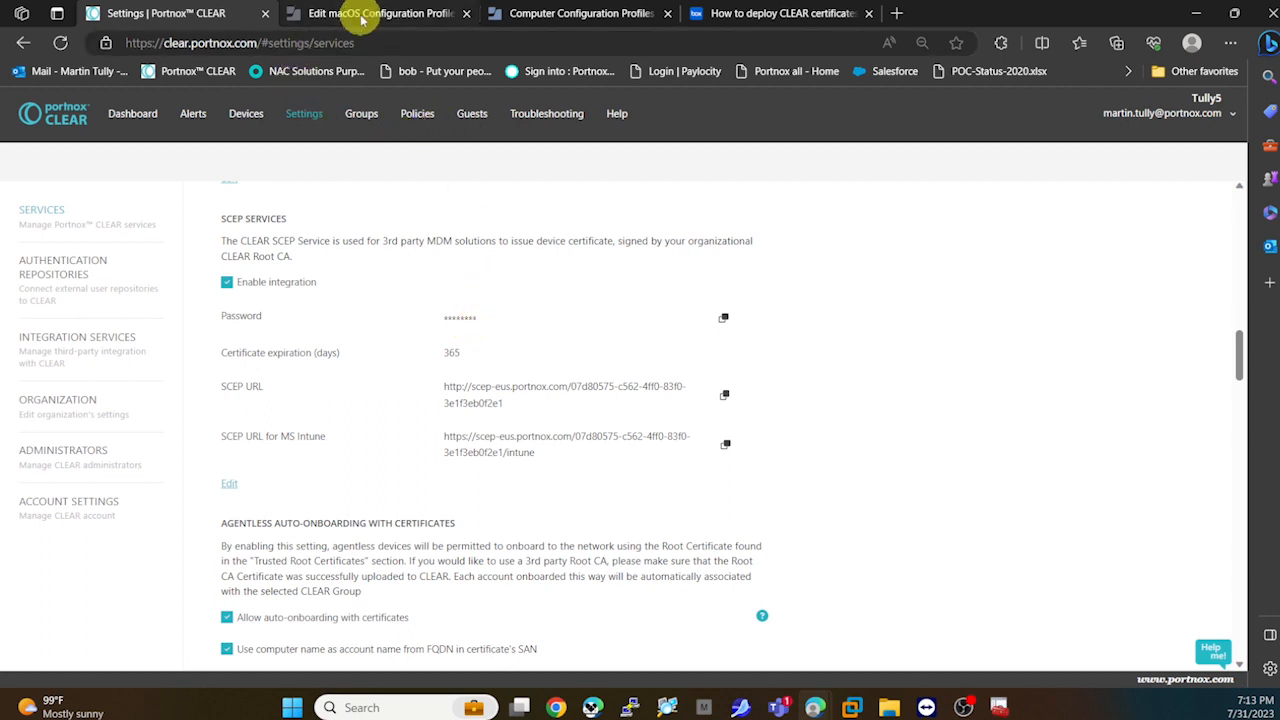
left_click(365, 18)
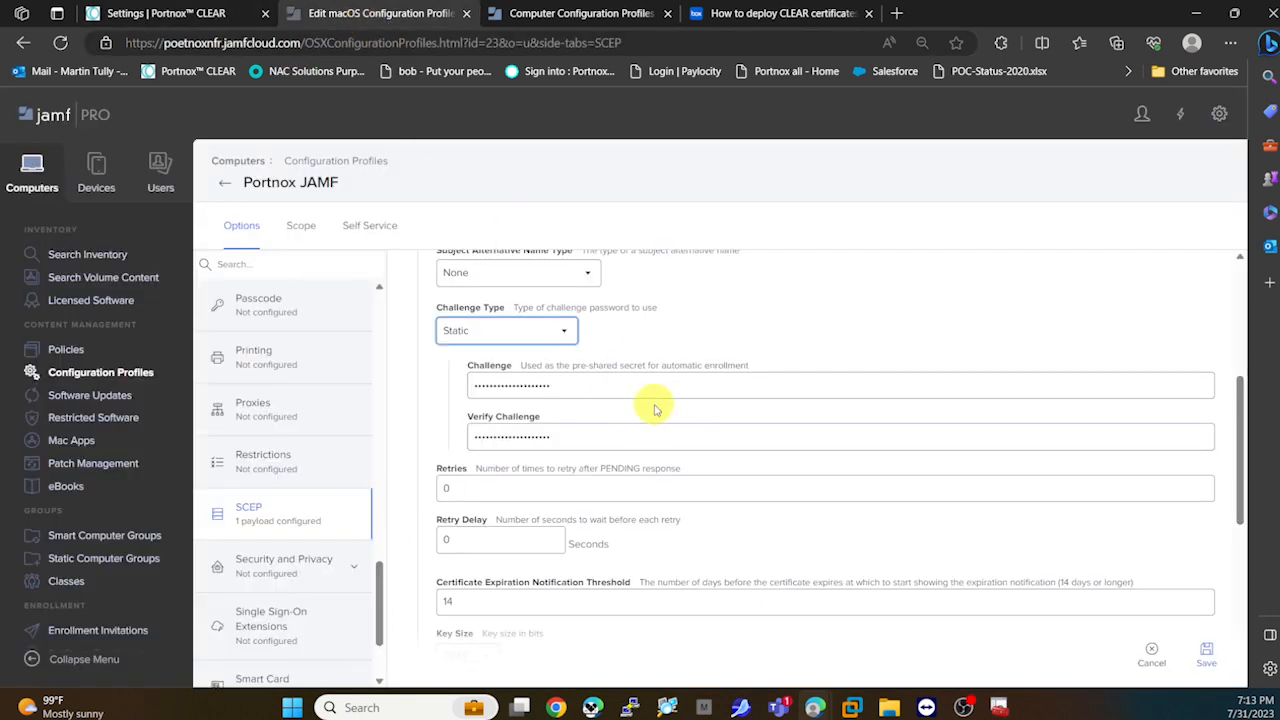
- Review the SCEP payload's retry, expiration threshold, key size, key usage and keychain access settings
scroll(651, 400, "down", 2)
scroll(483, 497, "down", 1)
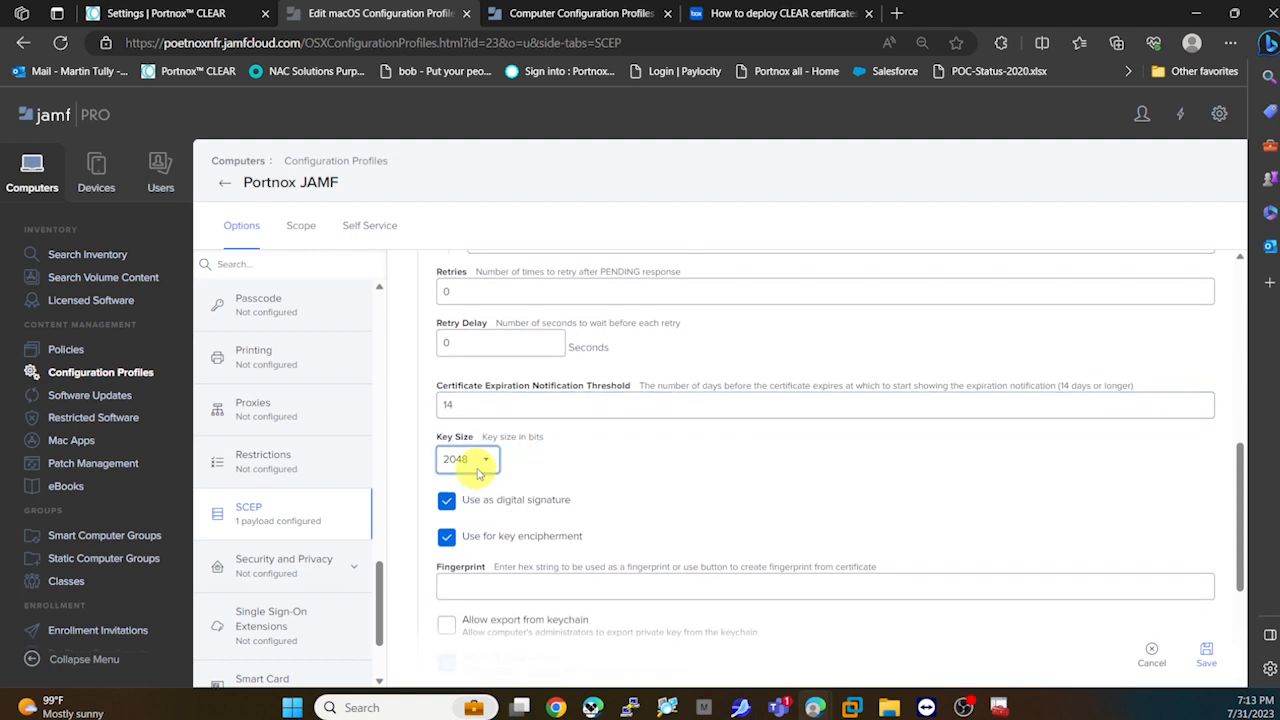
scroll(523, 440, "down", 1)
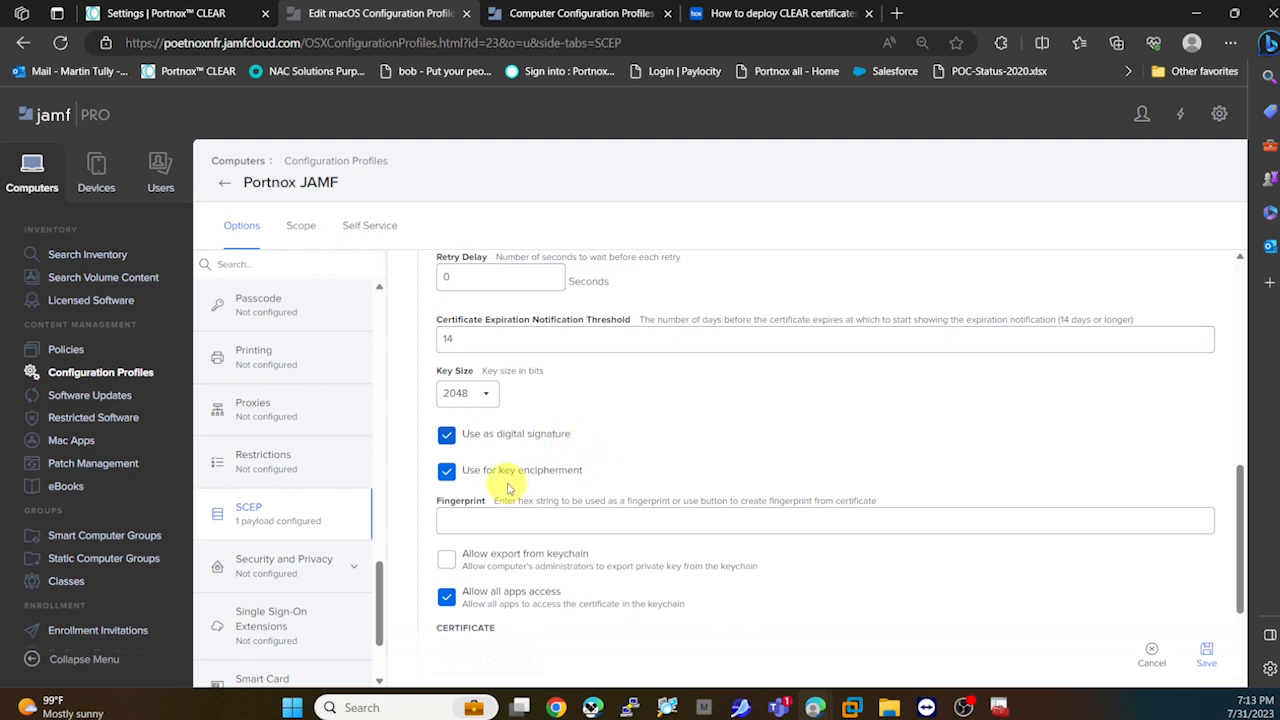
scroll(630, 470, "down", 2)
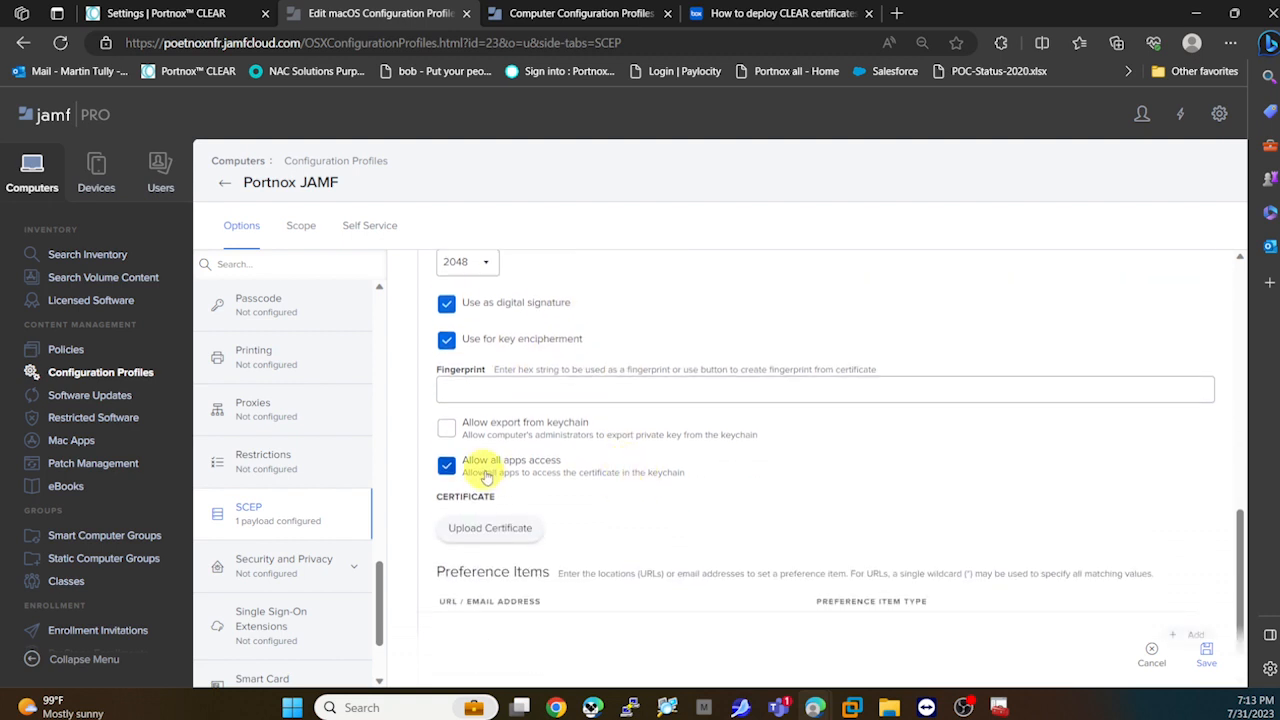
scroll(630, 462, "down", 1)
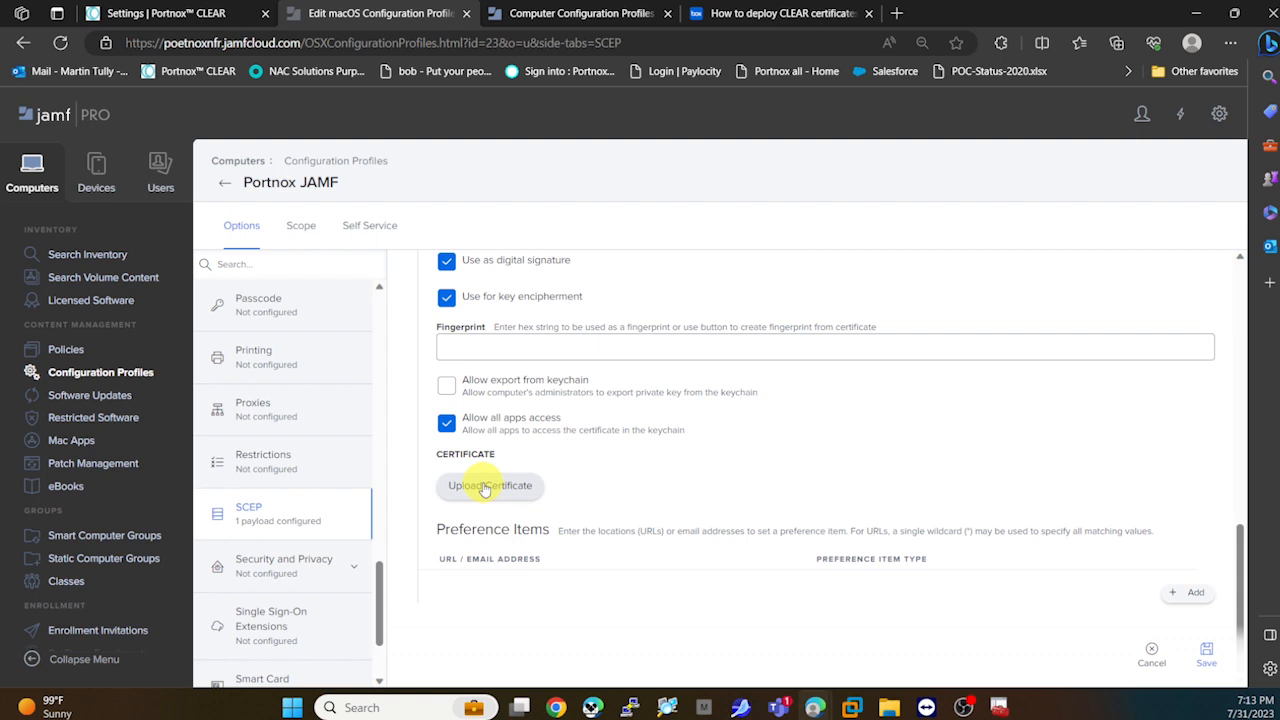
- View the certificate upload dialog of the SCEP payload and cancel it without choosing a file
left_click(492, 486)
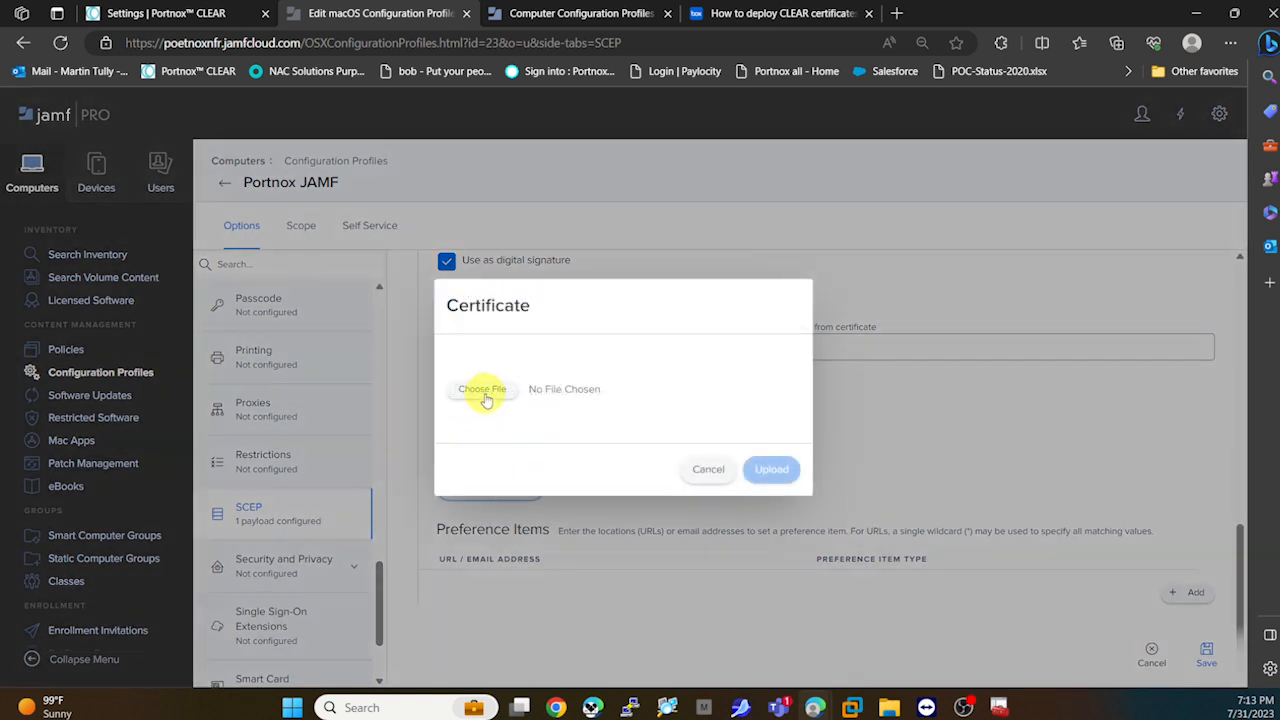
left_click(709, 470)
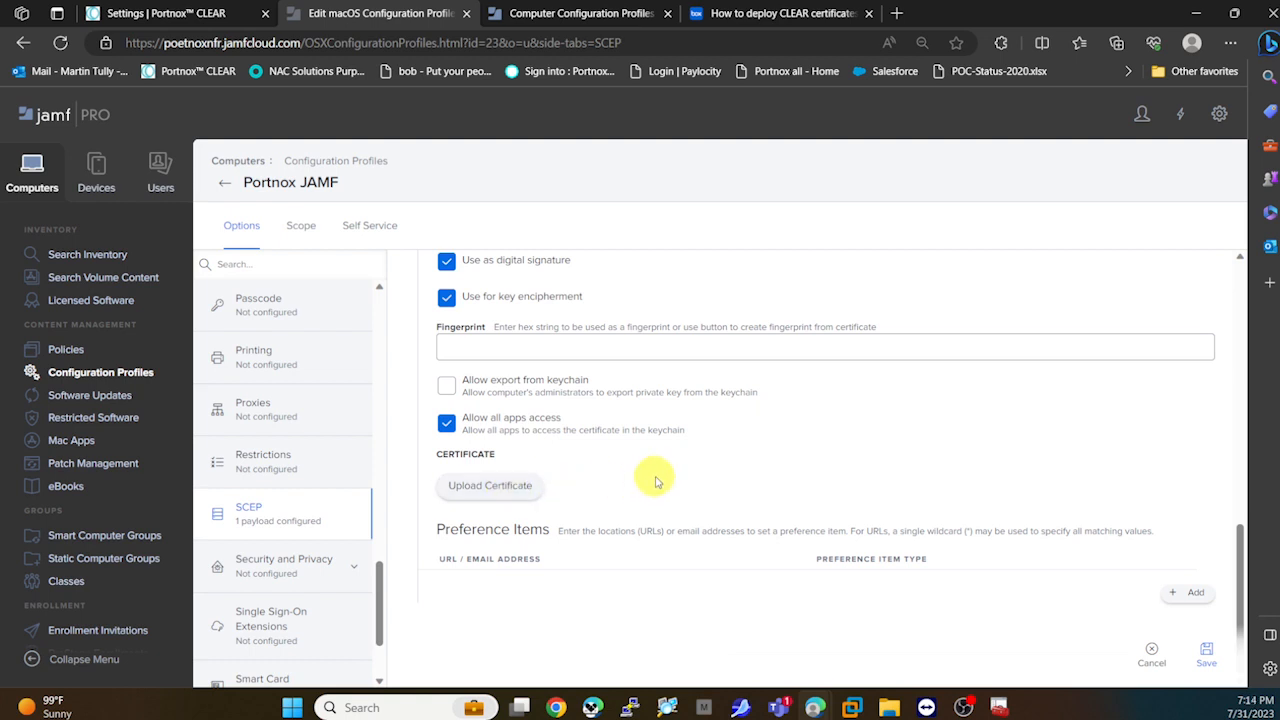
scroll(657, 475, "up", 10)
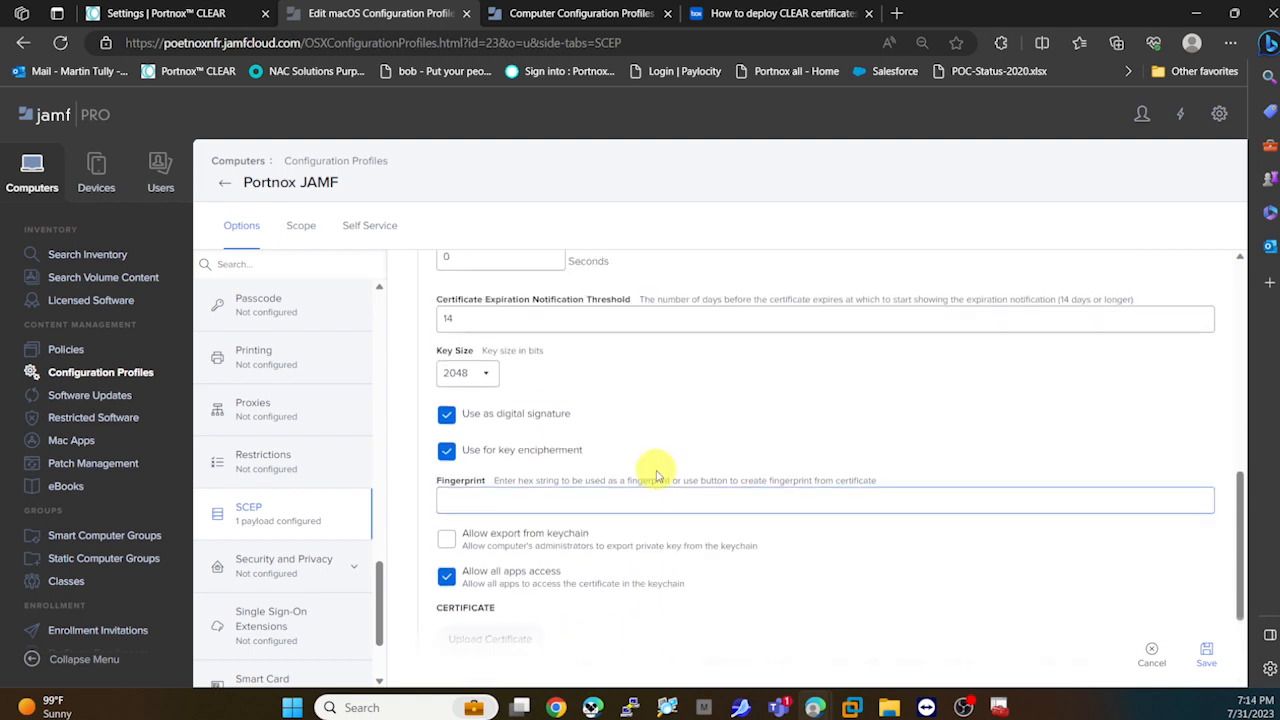
scroll(657, 475, "down", 10)
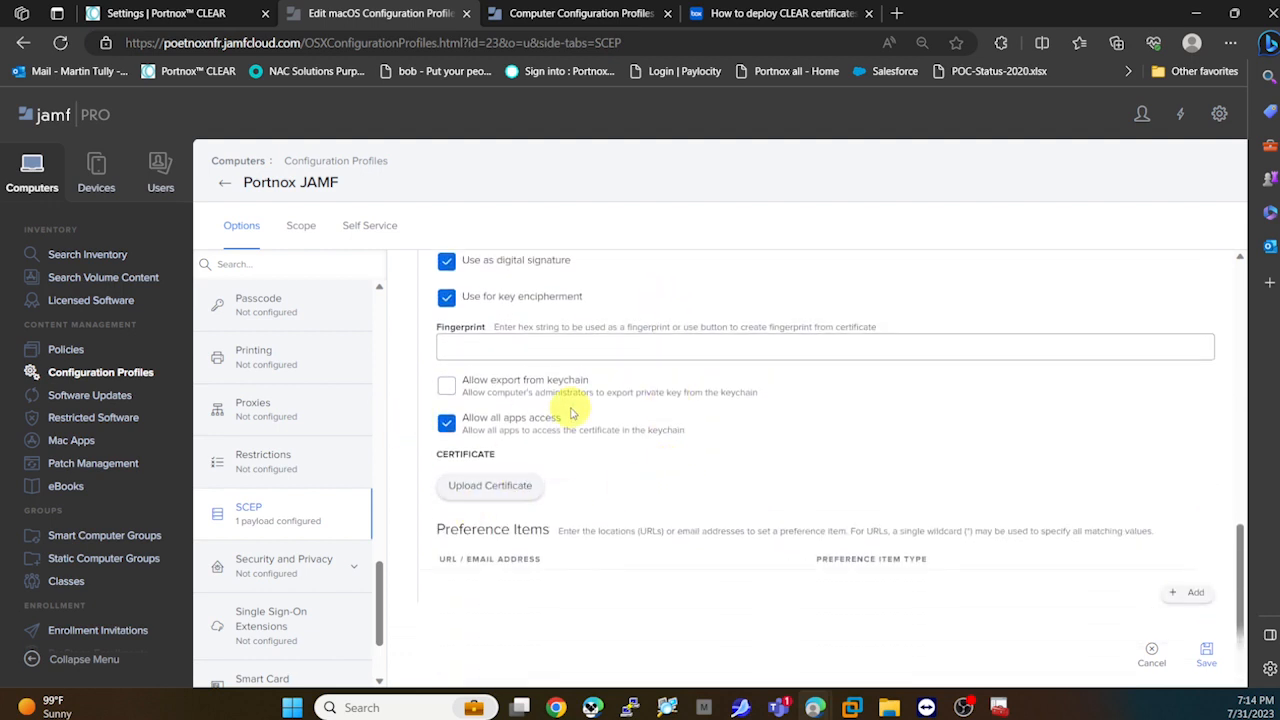
- Open the Network payload of the Portnox JAMF profile
scroll(303, 528, "up", 2)
scroll(303, 528, "up", 2)
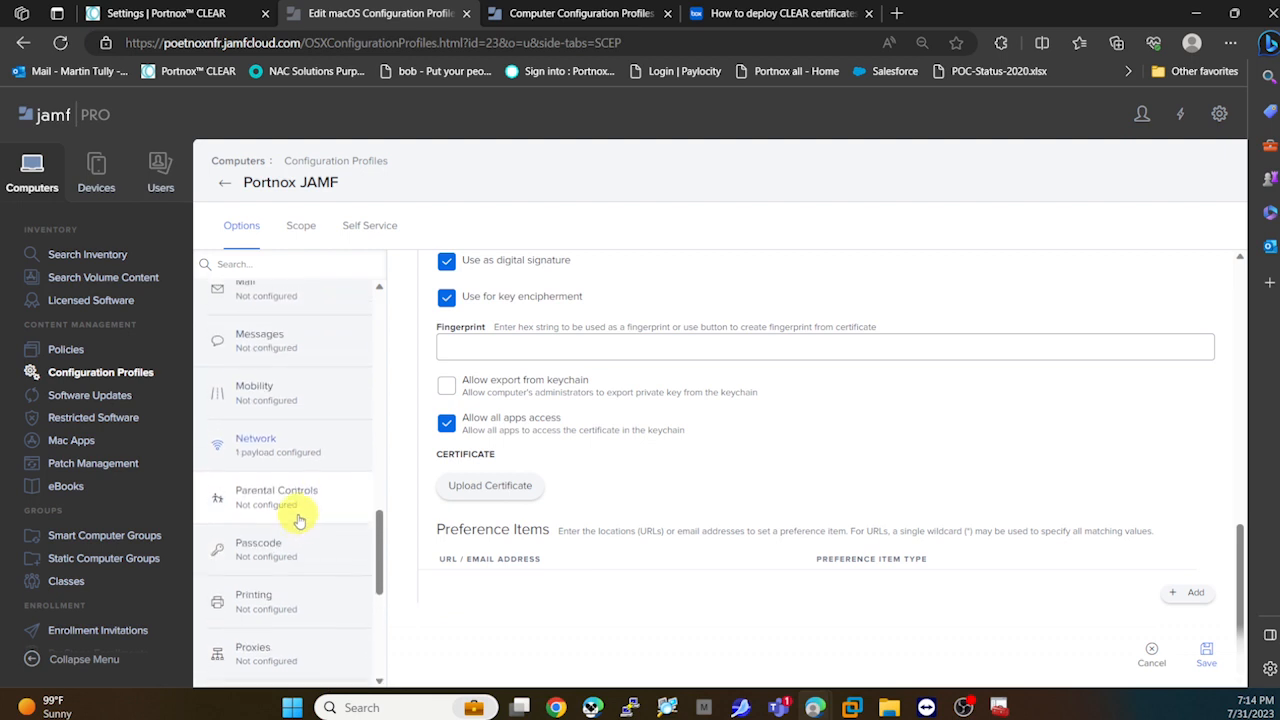
left_click(288, 448)
scroll(884, 380, "up", 10)
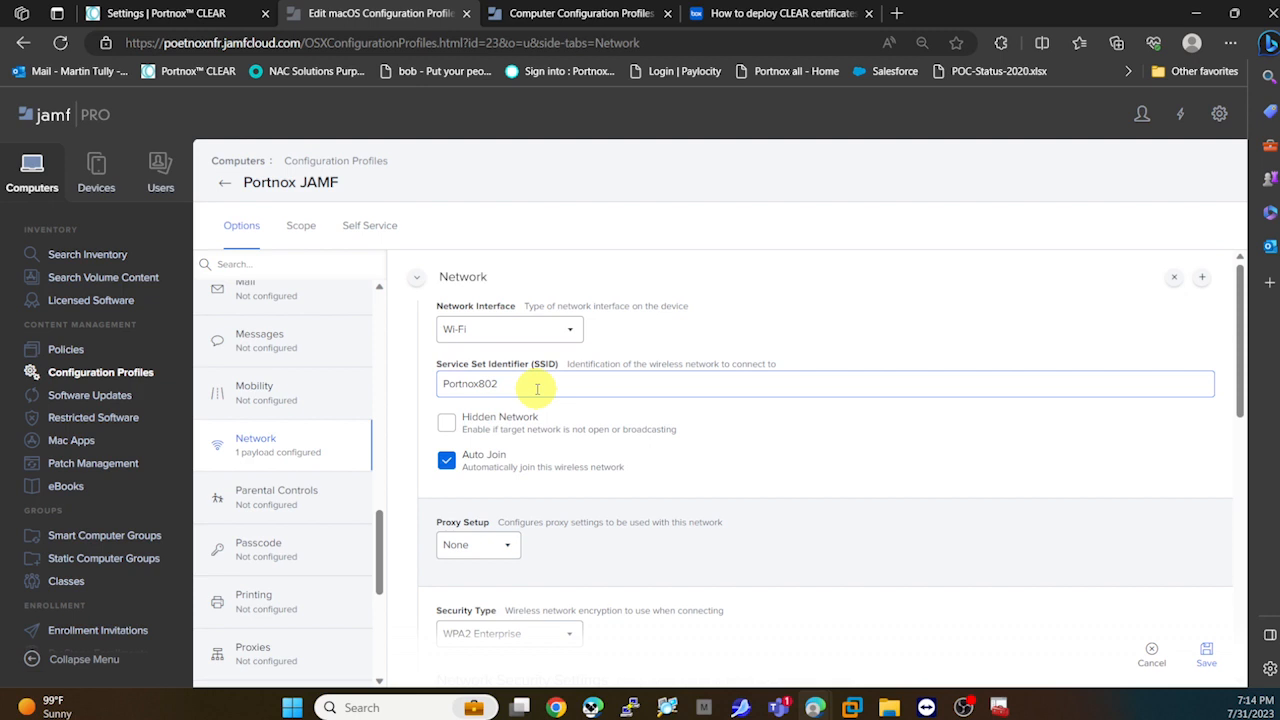
- Review the Network payload's SSID, Auto Join, security type, accepted EAP types, TLS versions and identity certificate
scroll(608, 377, "down", 2)
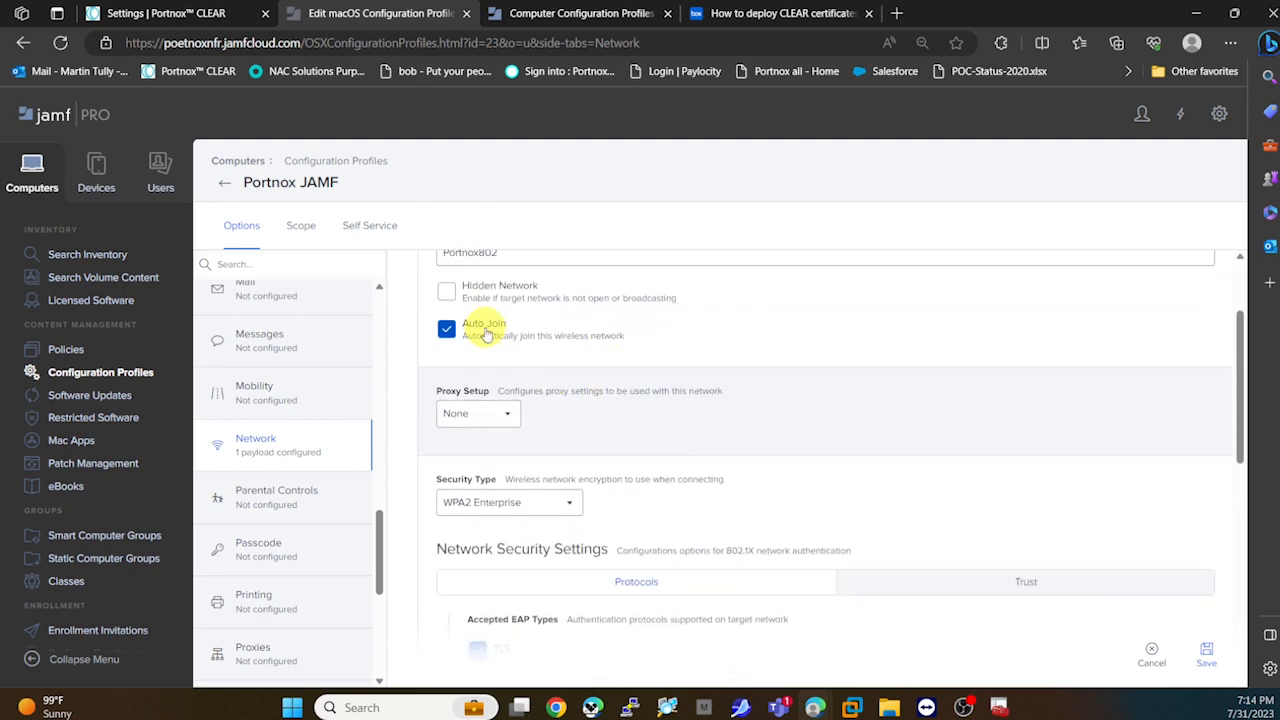
scroll(623, 349, "down", 2)
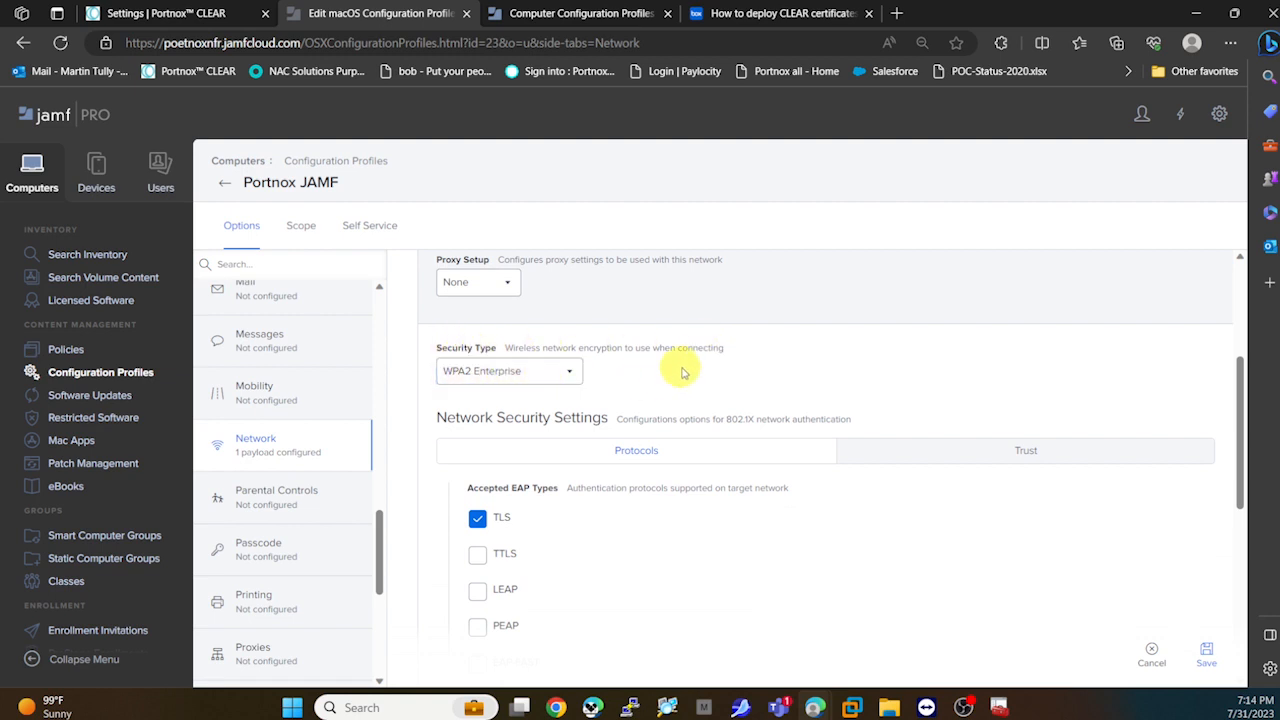
scroll(500, 385, "down", 1)
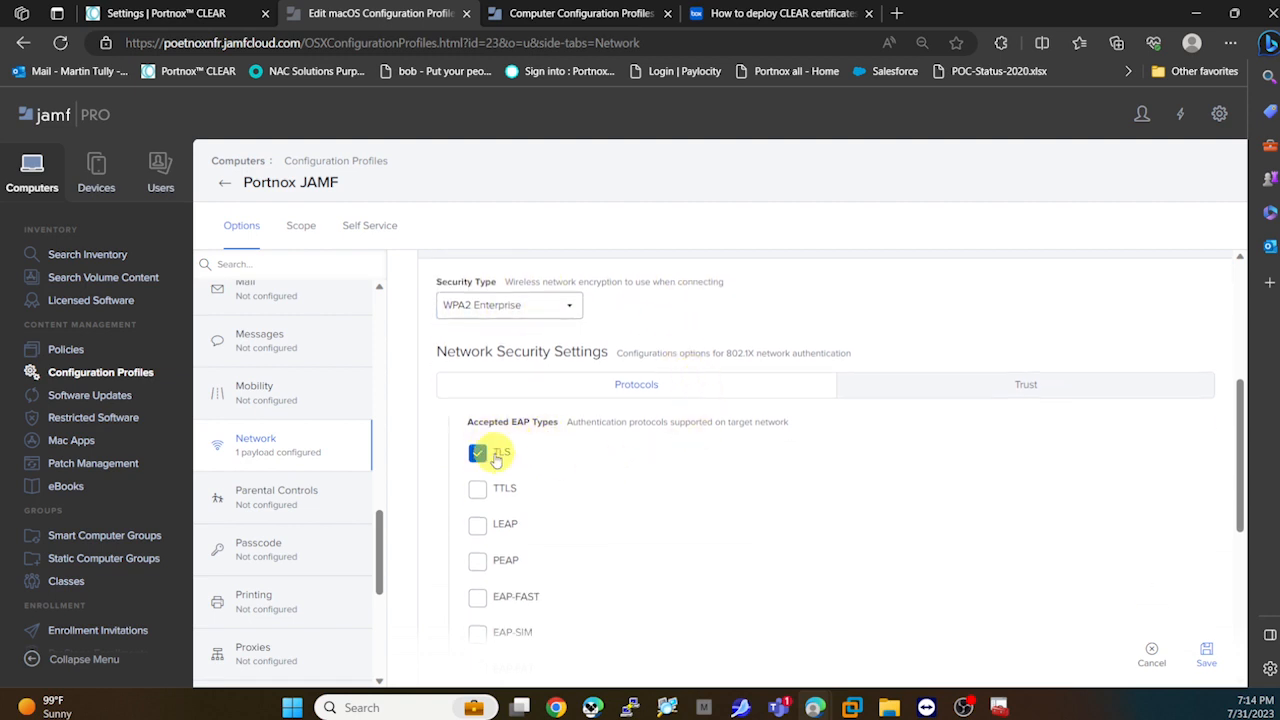
scroll(612, 450, "down", 2)
scroll(620, 448, "down", 4)
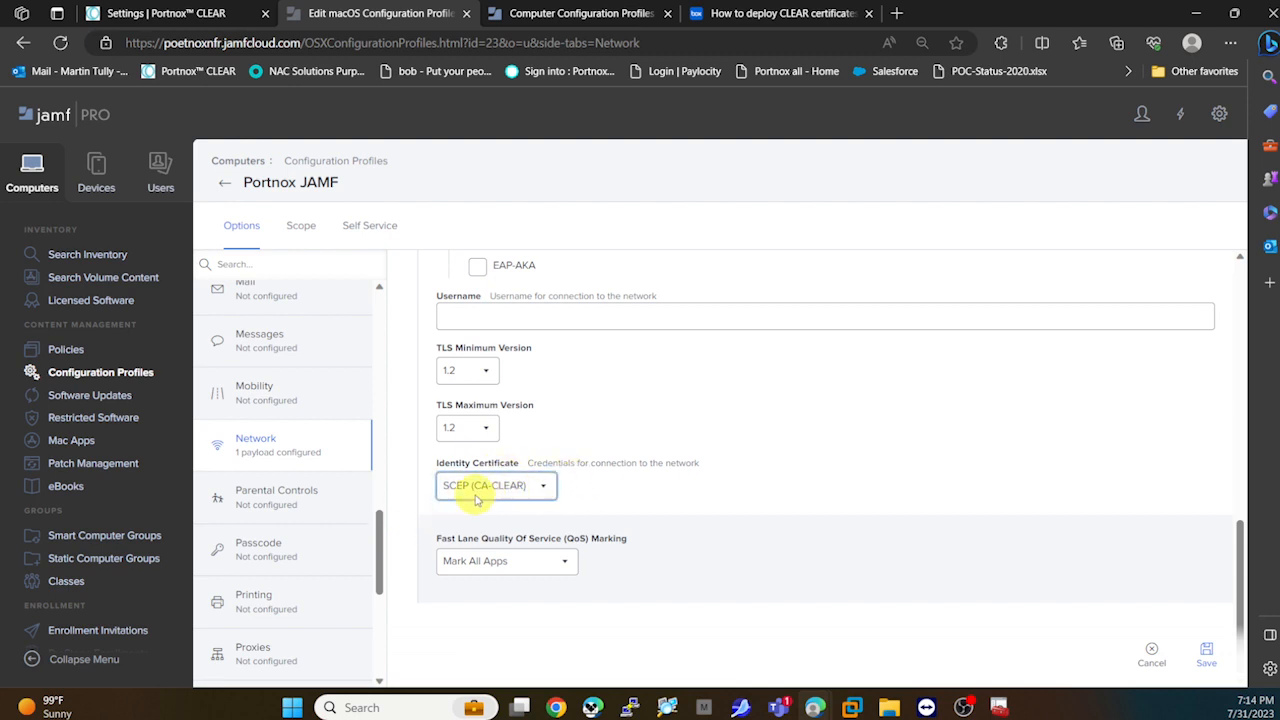
left_click_drag(383, 550, 385, 620)
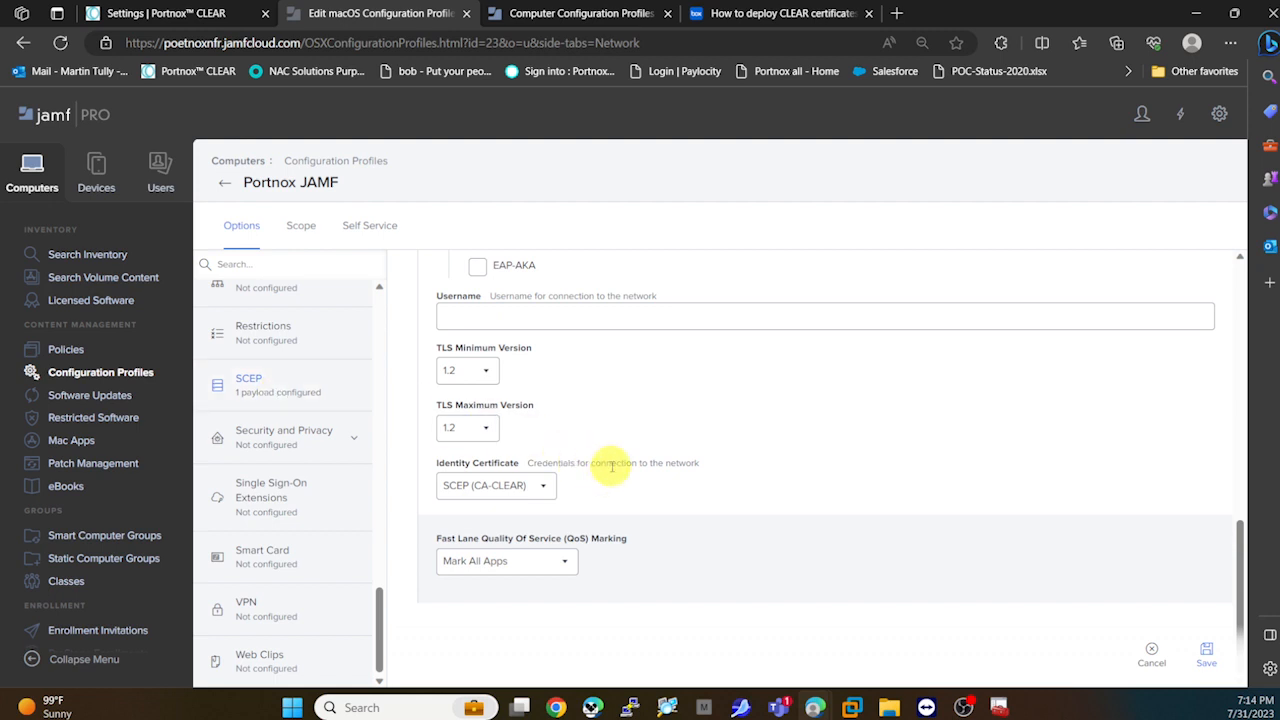
- Open the Trust settings under Network Security Settings and examine the trusted certificates and the matching Certificate payload entry
scroll(657, 474, "up", 2)
scroll(656, 470, "up", 4)
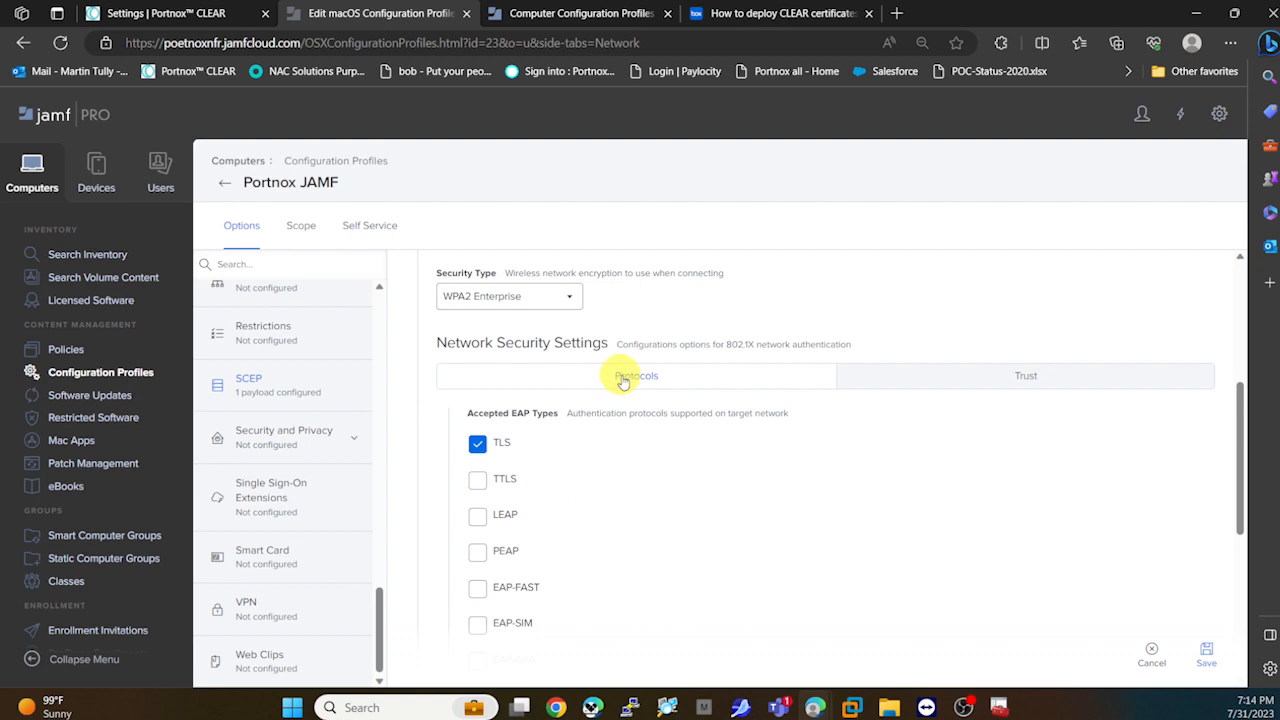
left_click(1031, 378)
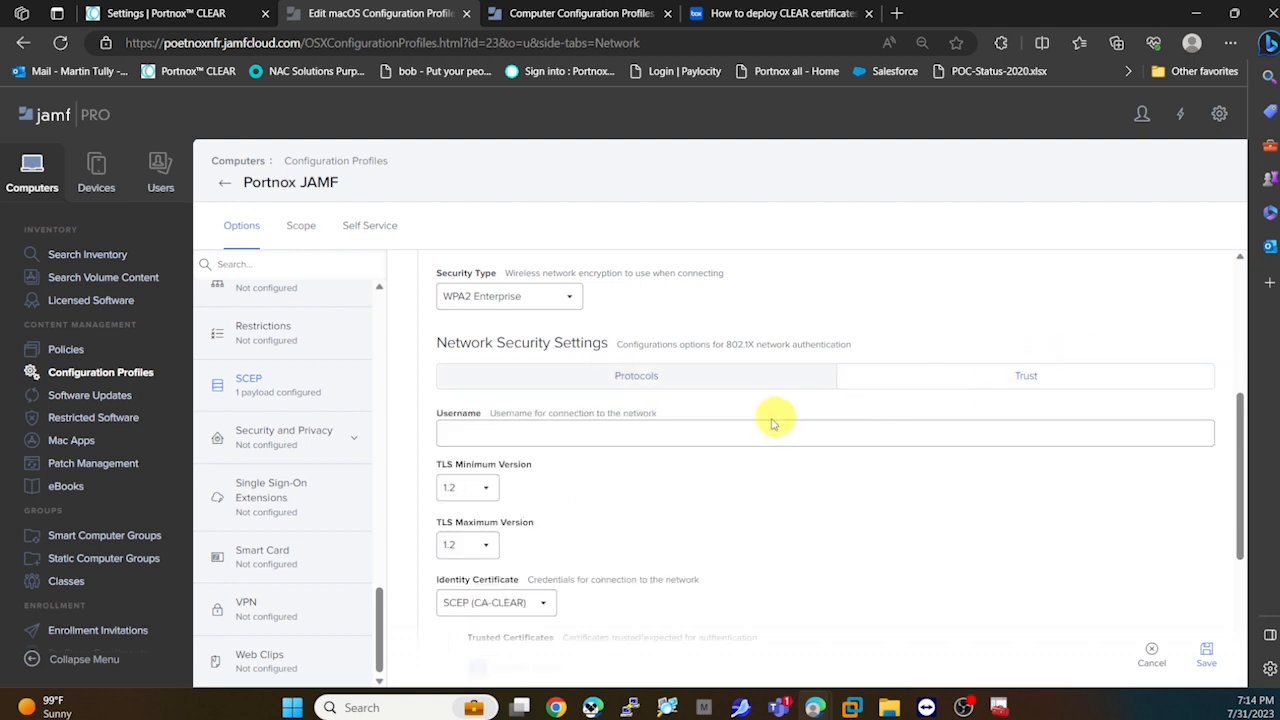
scroll(773, 421, "down", 4)
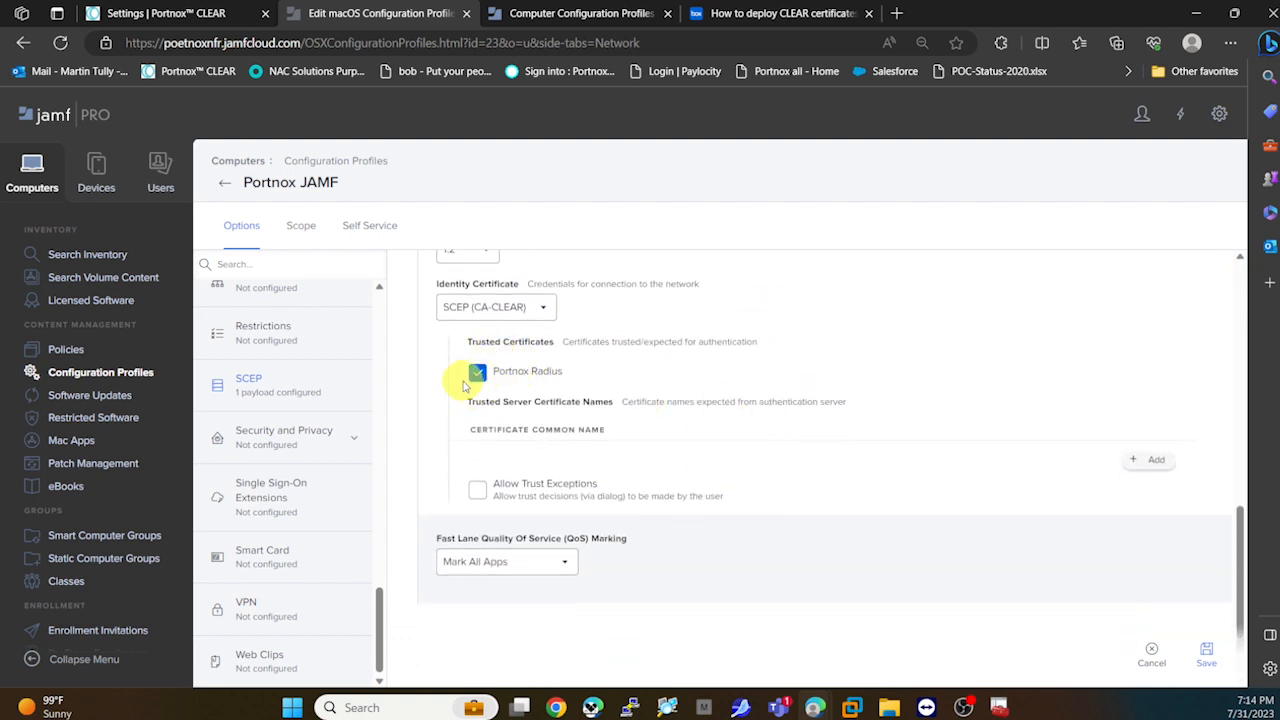
left_click_drag(374, 600, 380, 380)
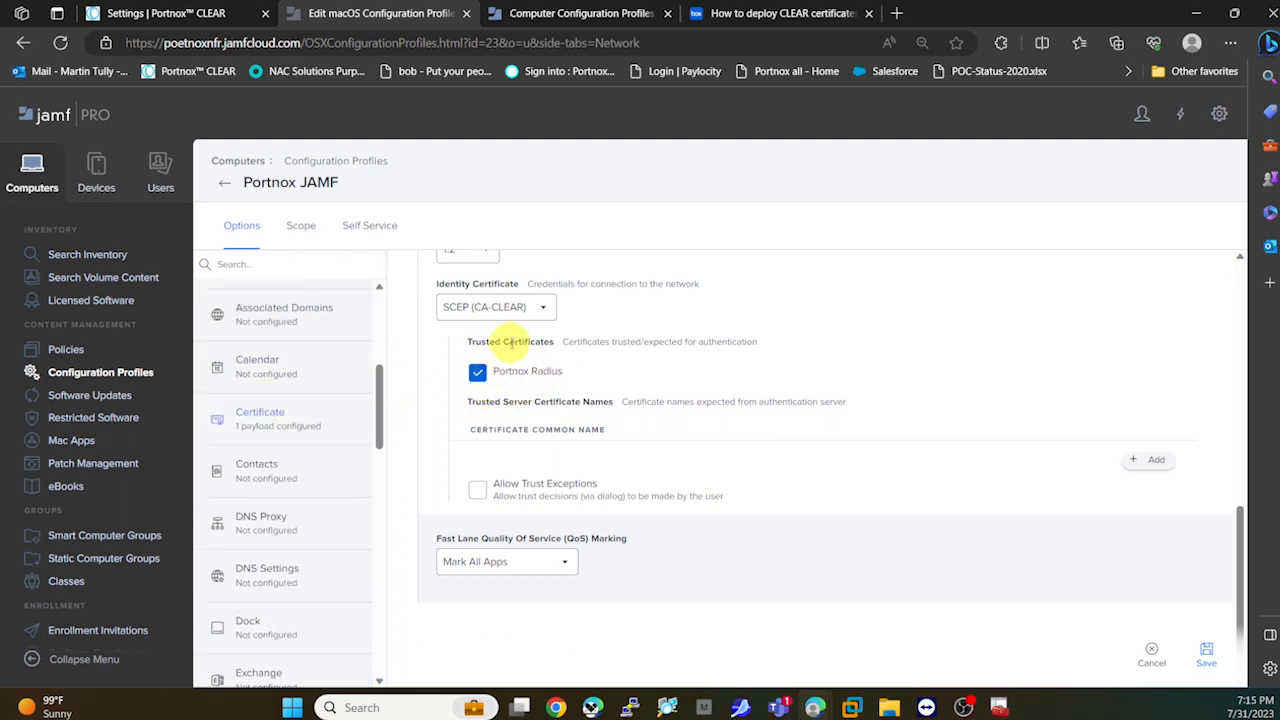
scroll(843, 434, "up", 1)
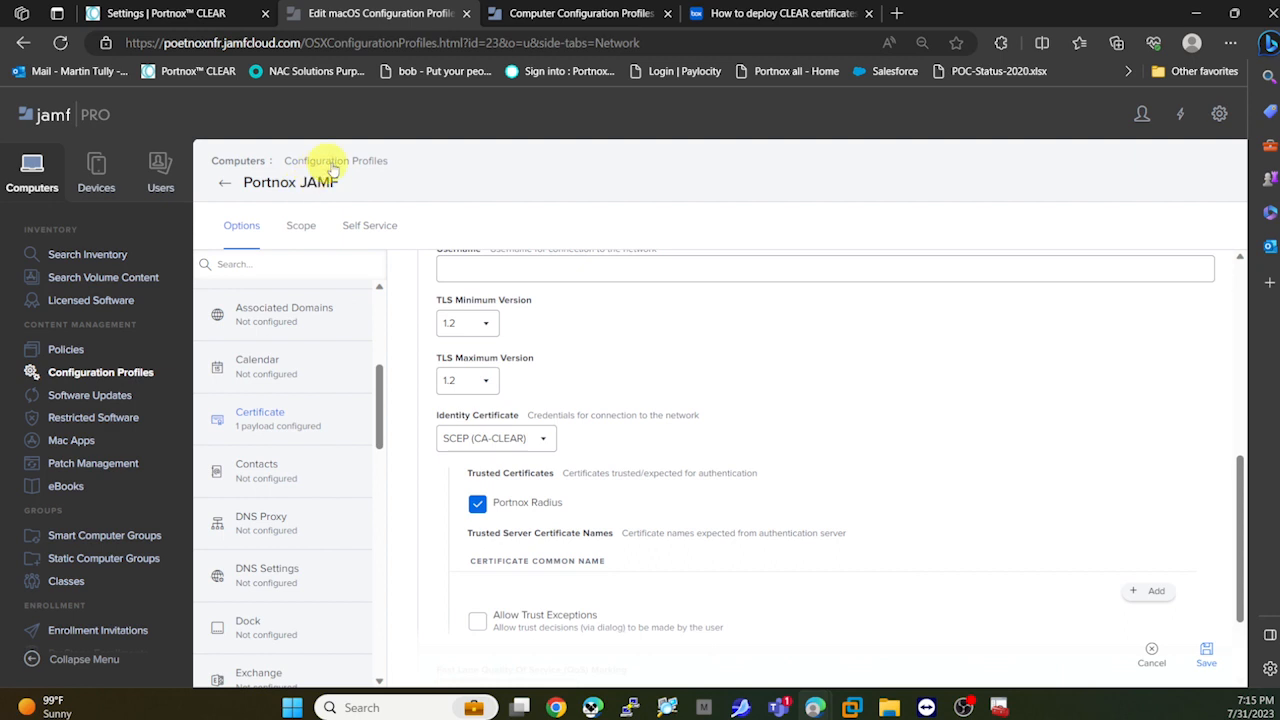
- Check the profile's scope targets and switch to the Users section, leaving the profile without saving
left_click(301, 225)
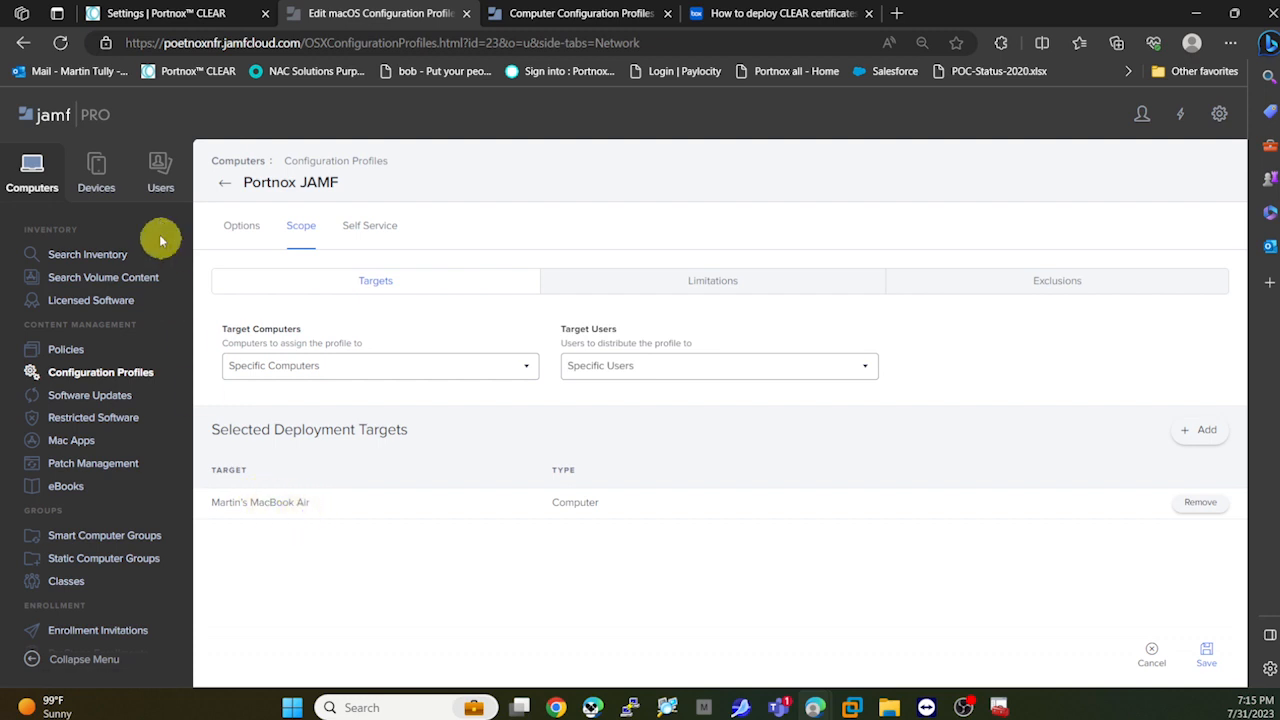
left_click(158, 165)
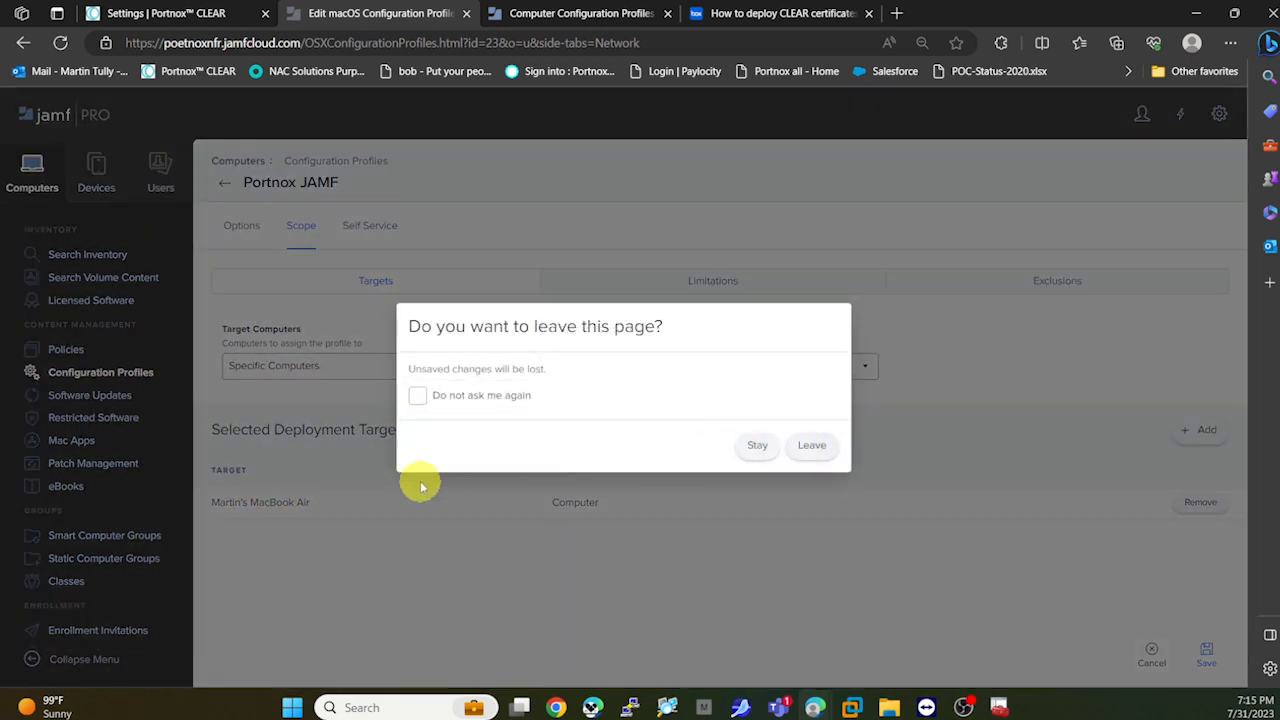
left_click(810, 447)
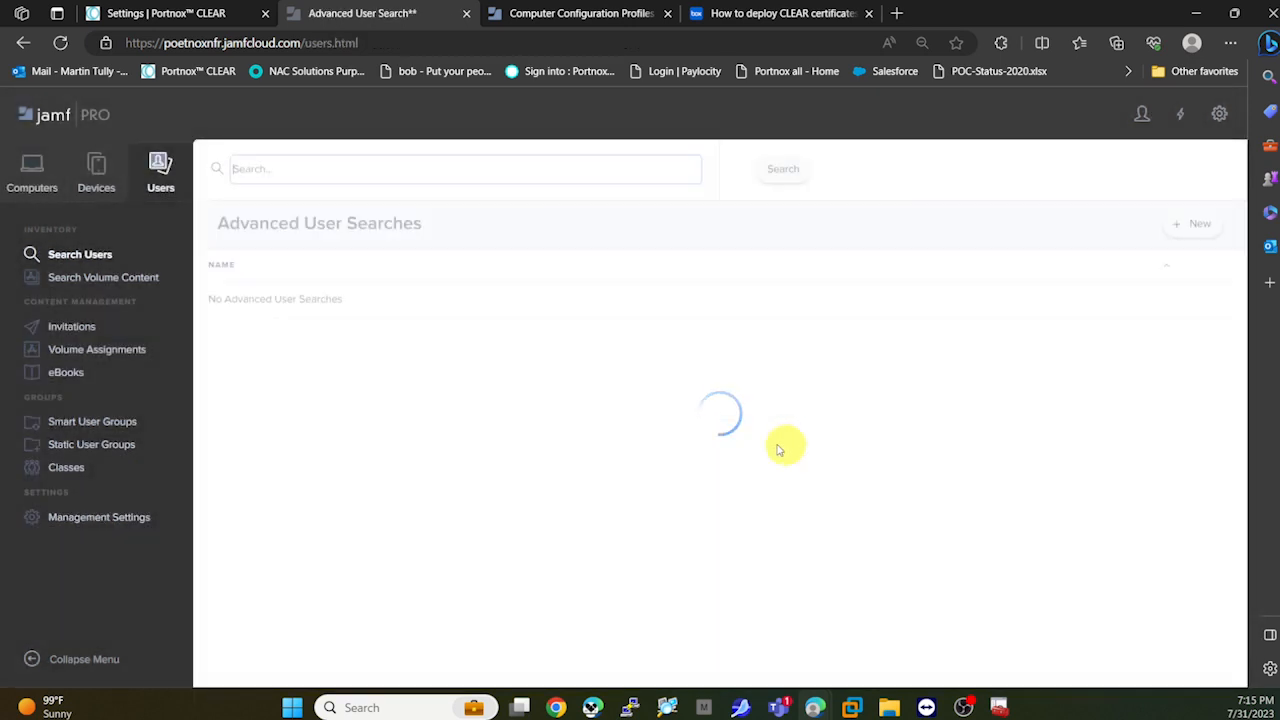
- List all Jamf users, review the test user's assigned computer and general details, and return to the Computers section
left_click(785, 170)
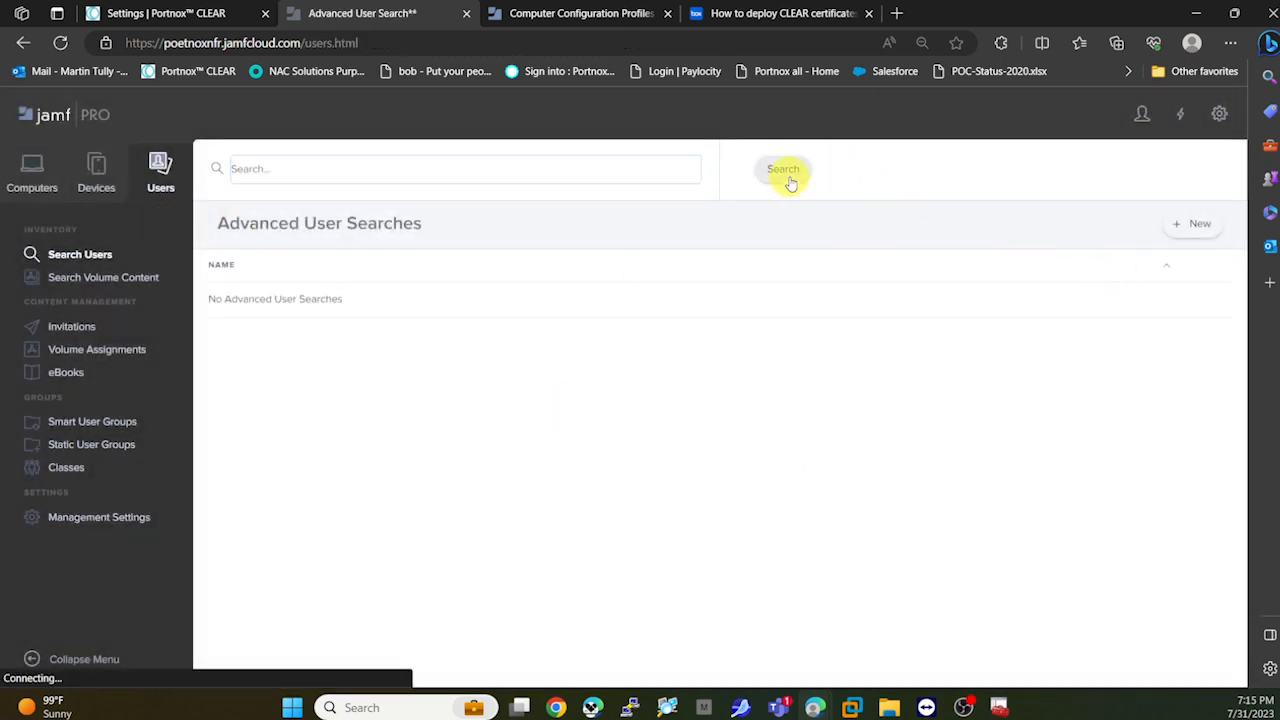
left_click(271, 486)
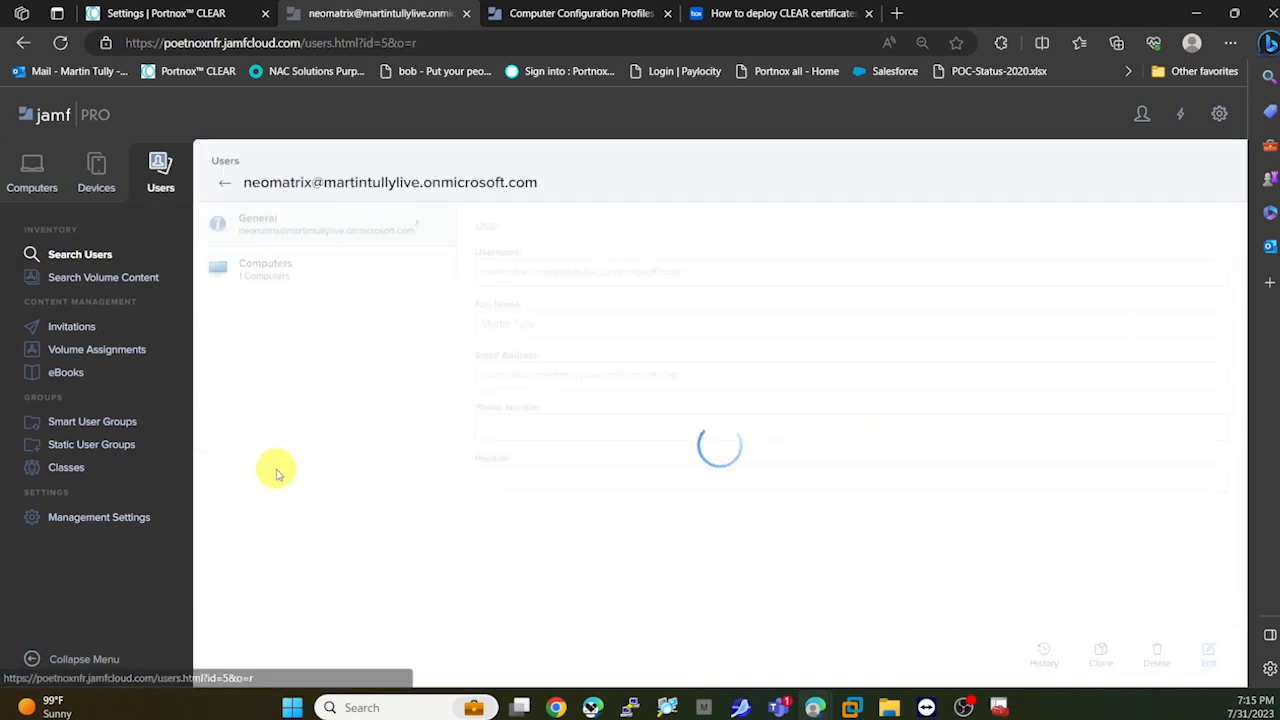
left_click(281, 275)
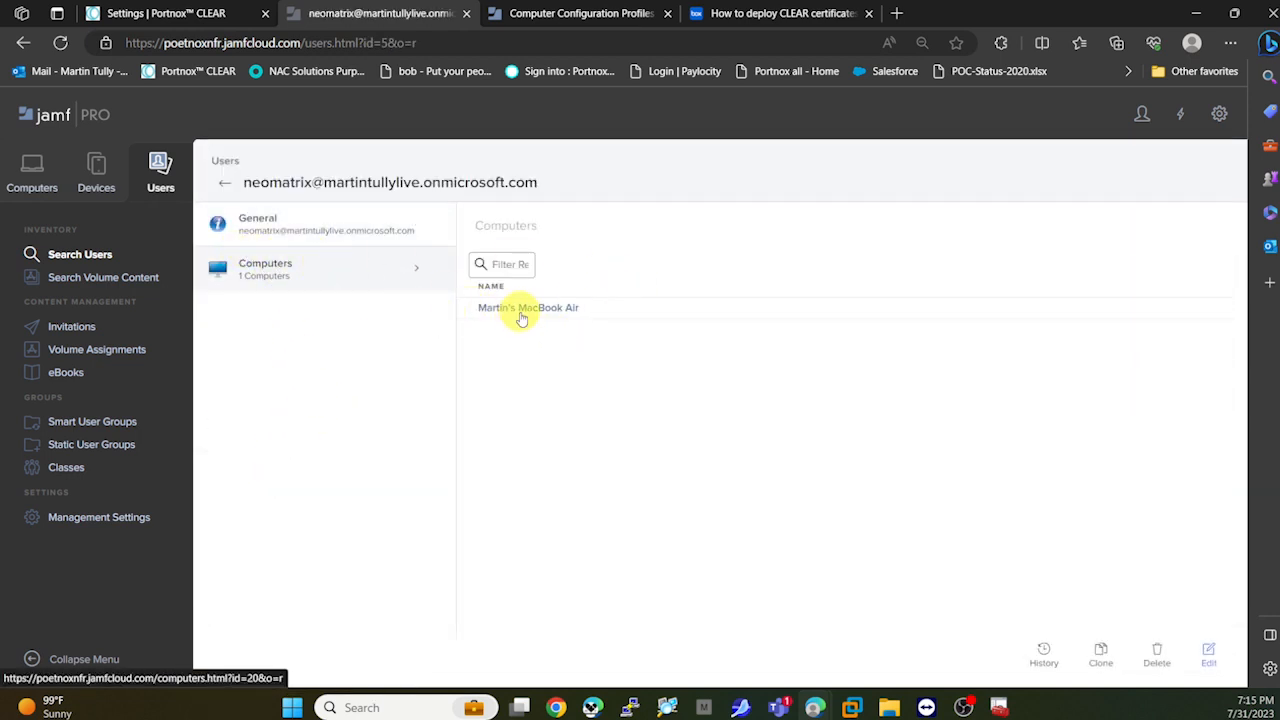
left_click(334, 242)
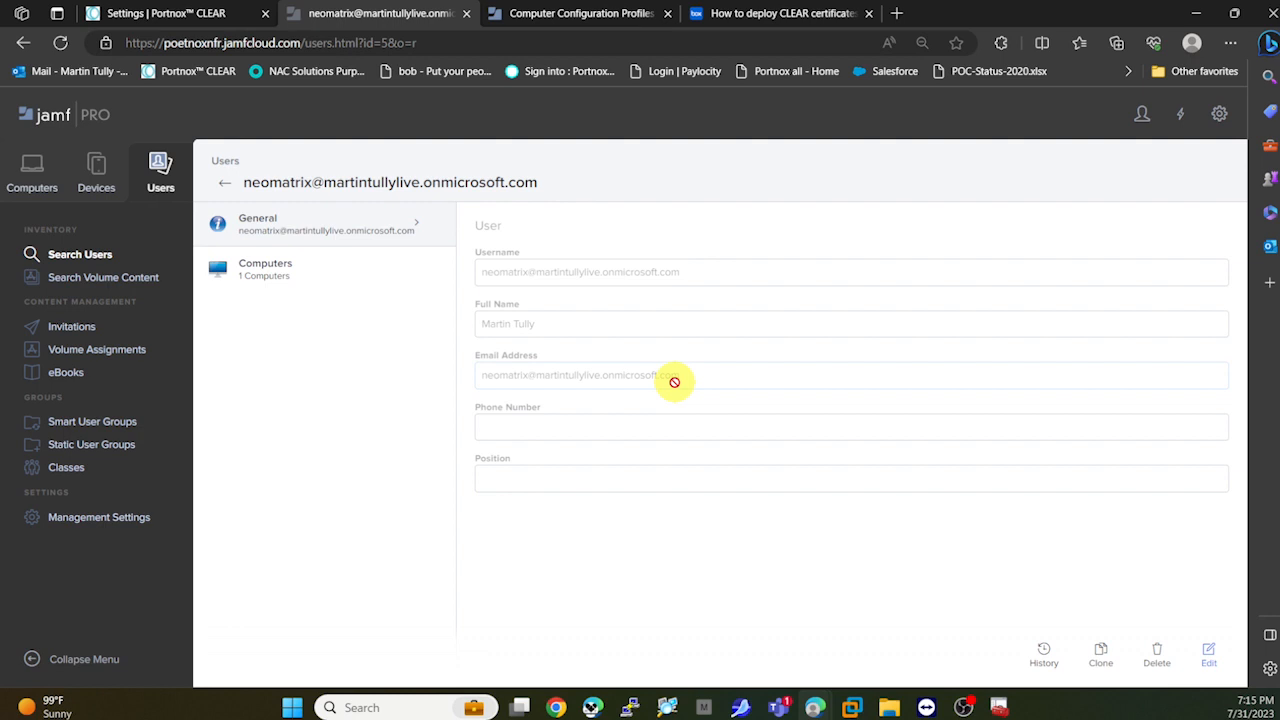
left_click(33, 168)
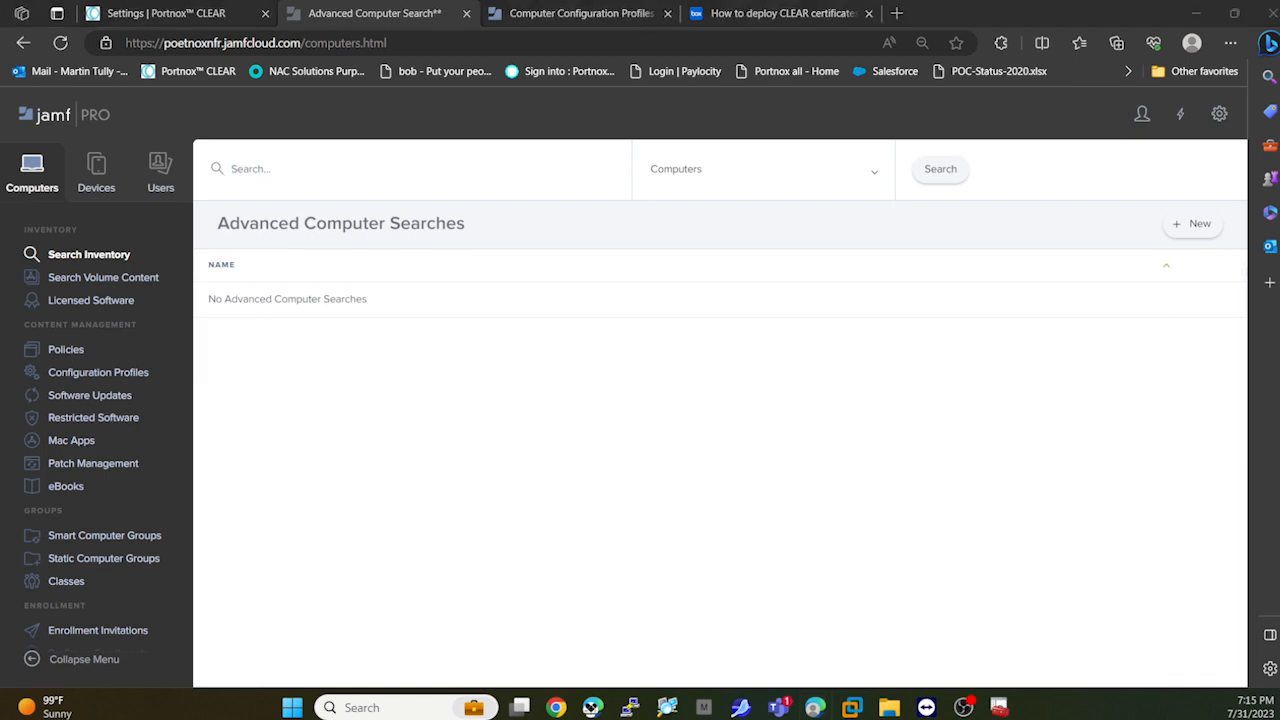
- Switch to the TeamViewer session on the MacBook, connect it to the Portnox802 Wi-Fi network, and minimize the session
left_click_drag(0, 112, 319, 15)
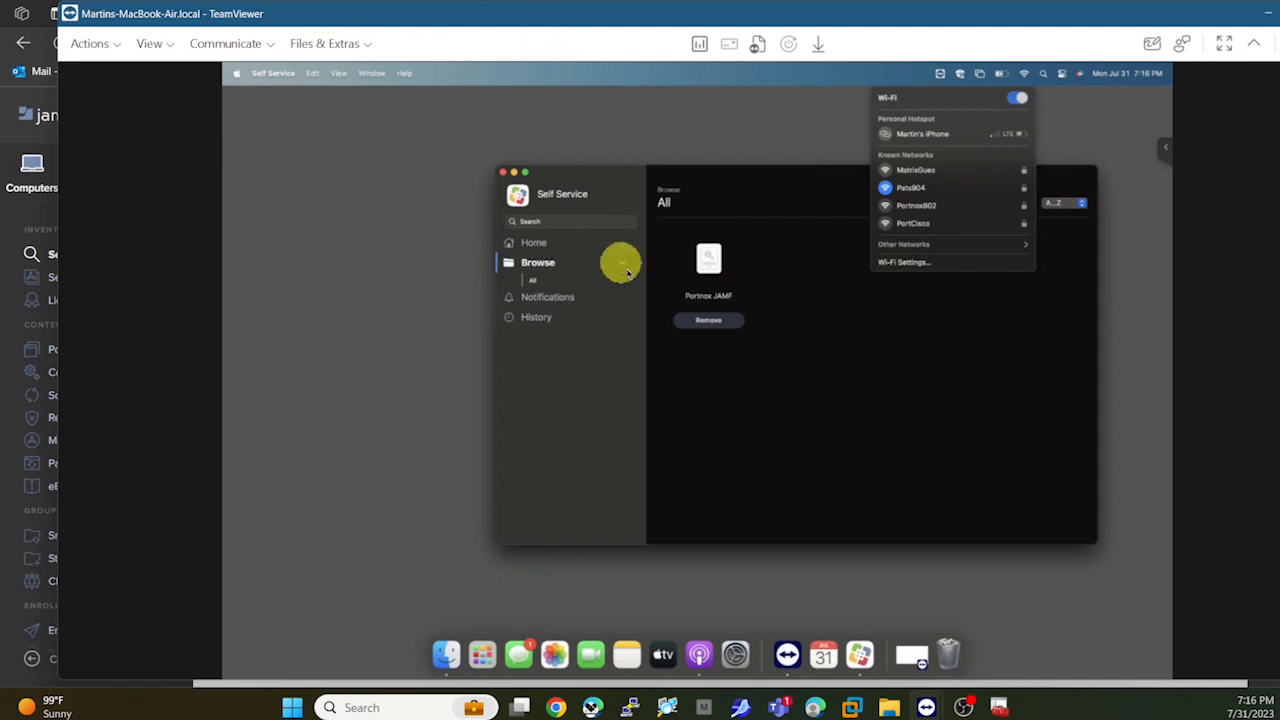
left_click(719, 290)
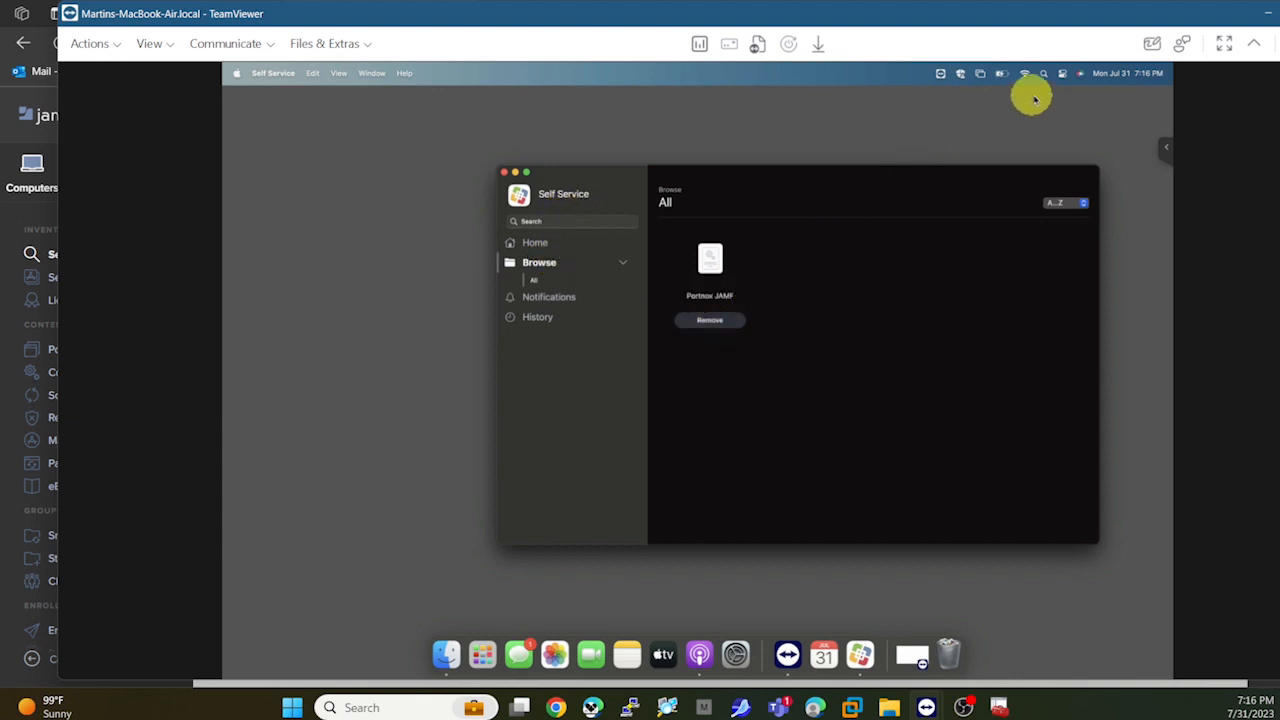
left_click(1026, 74)
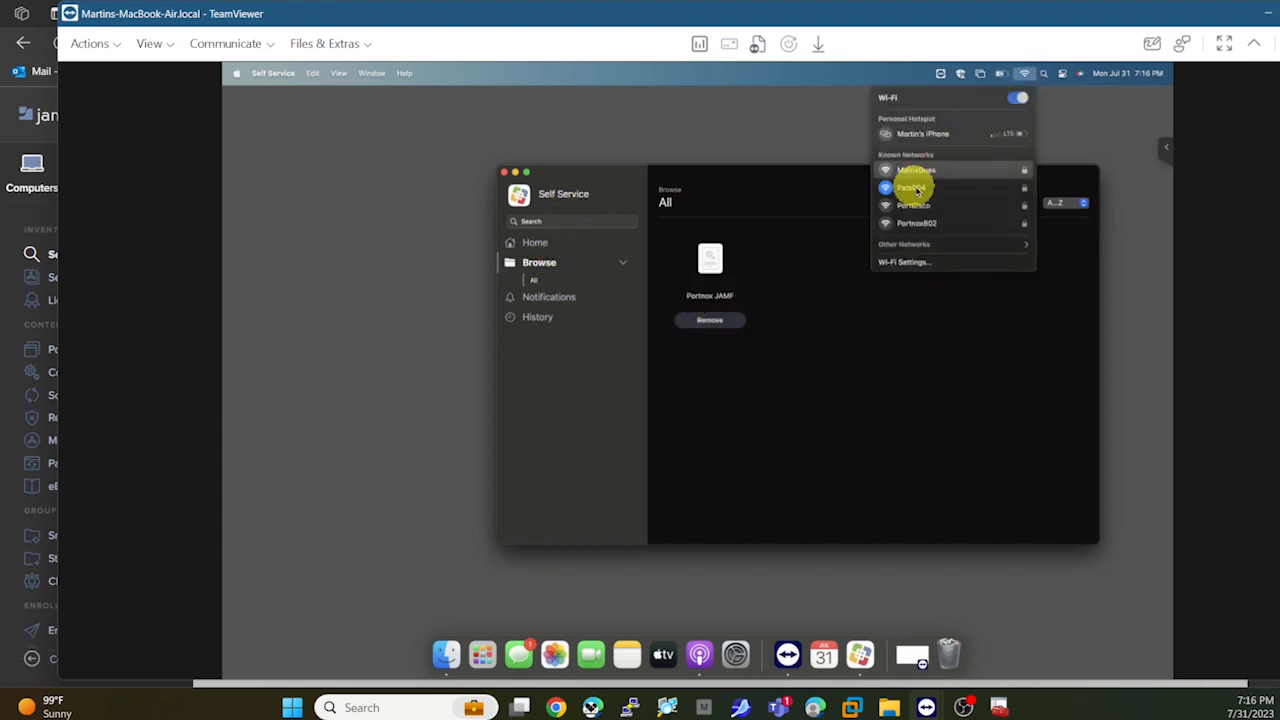
left_click(805, 150)
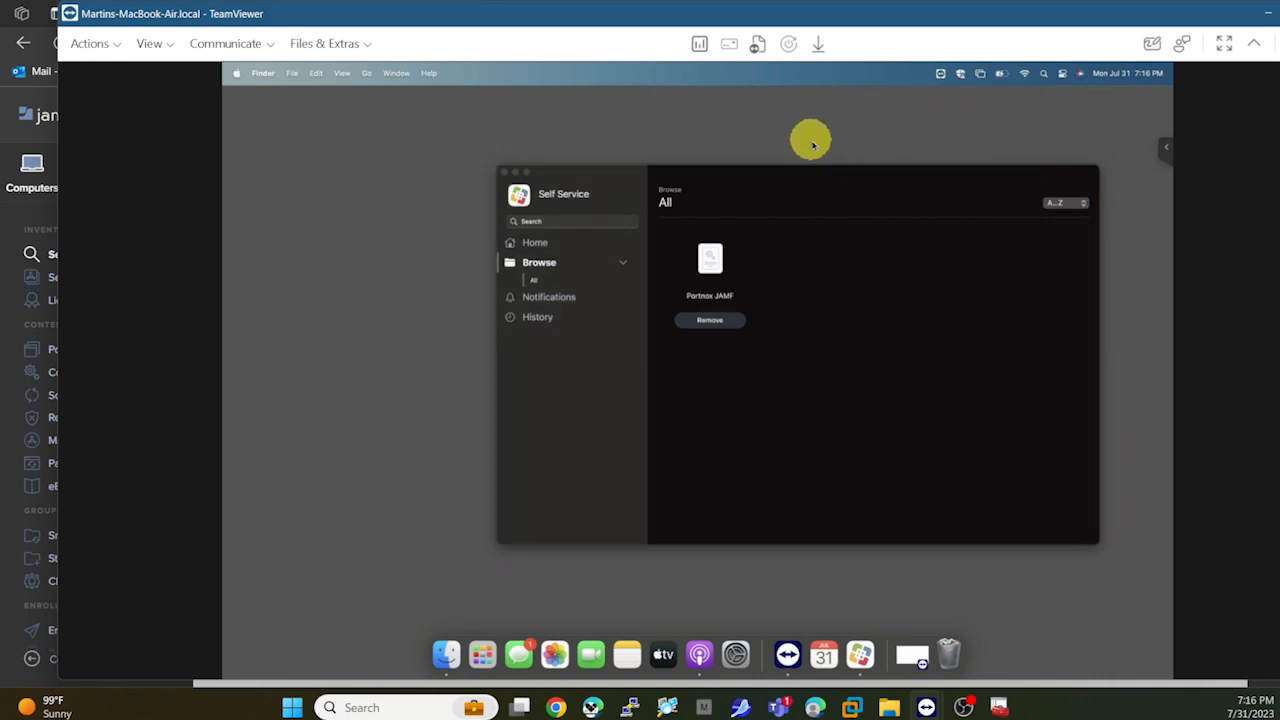
left_click(1030, 74)
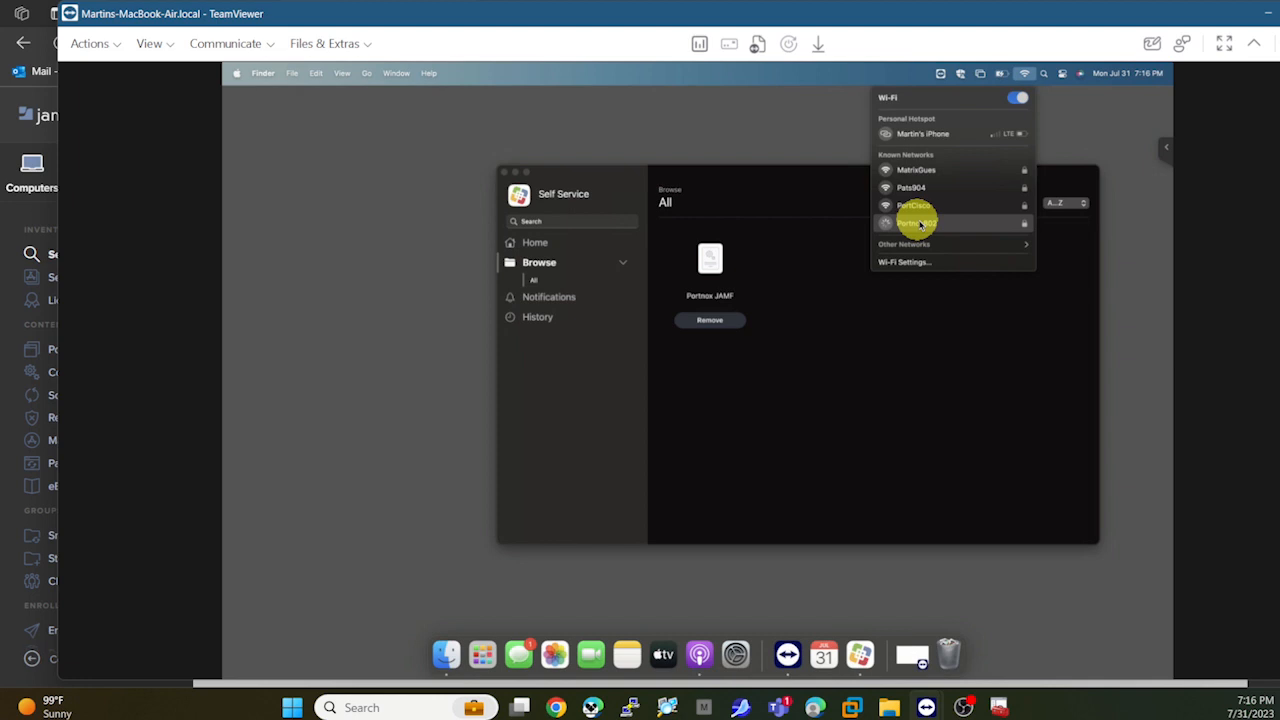
left_click(1265, 20)
- Switch to the Portnox CLEAR portal and check its alerts for the MacBook's latest access event
left_click(226, 15)
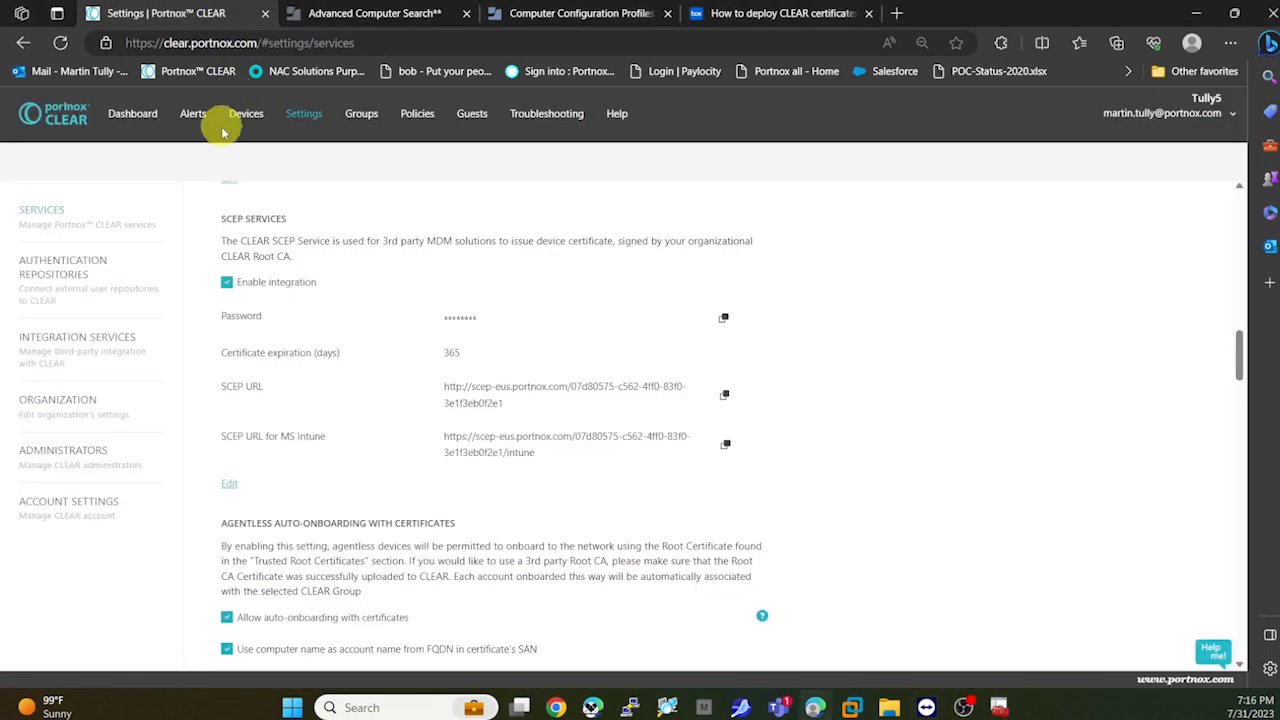
left_click(197, 116)
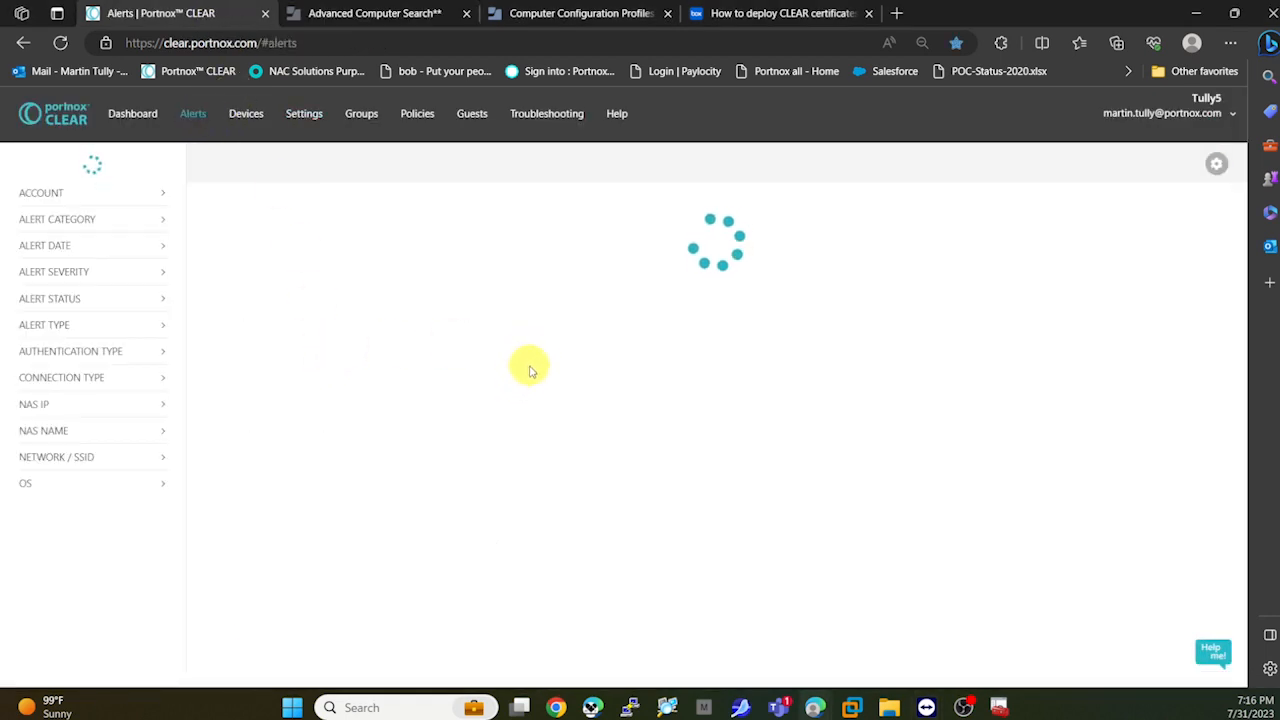
scroll(628, 362, "down", 1)
scroll(631, 346, "up", 1)
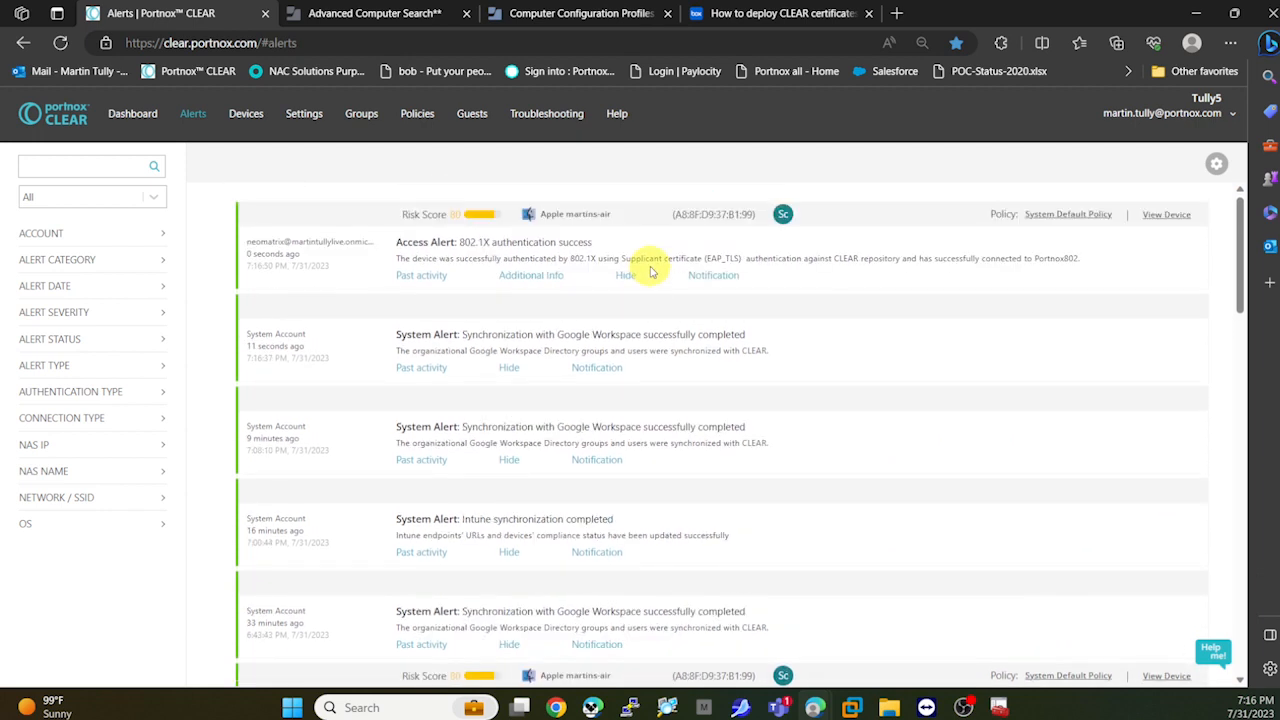
- Expand the additional info of the MacBook's newest access alert and examine its authentication method, network and username
left_click(524, 277)
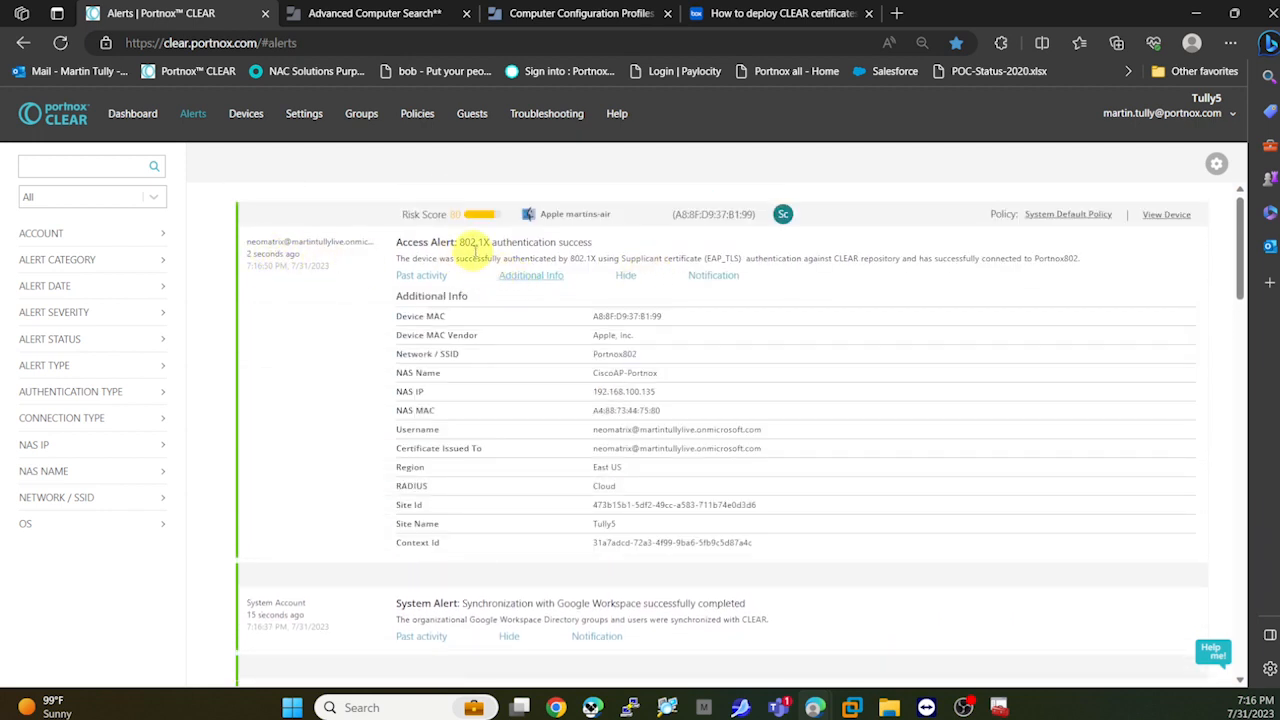
left_click_drag(461, 242, 594, 250)
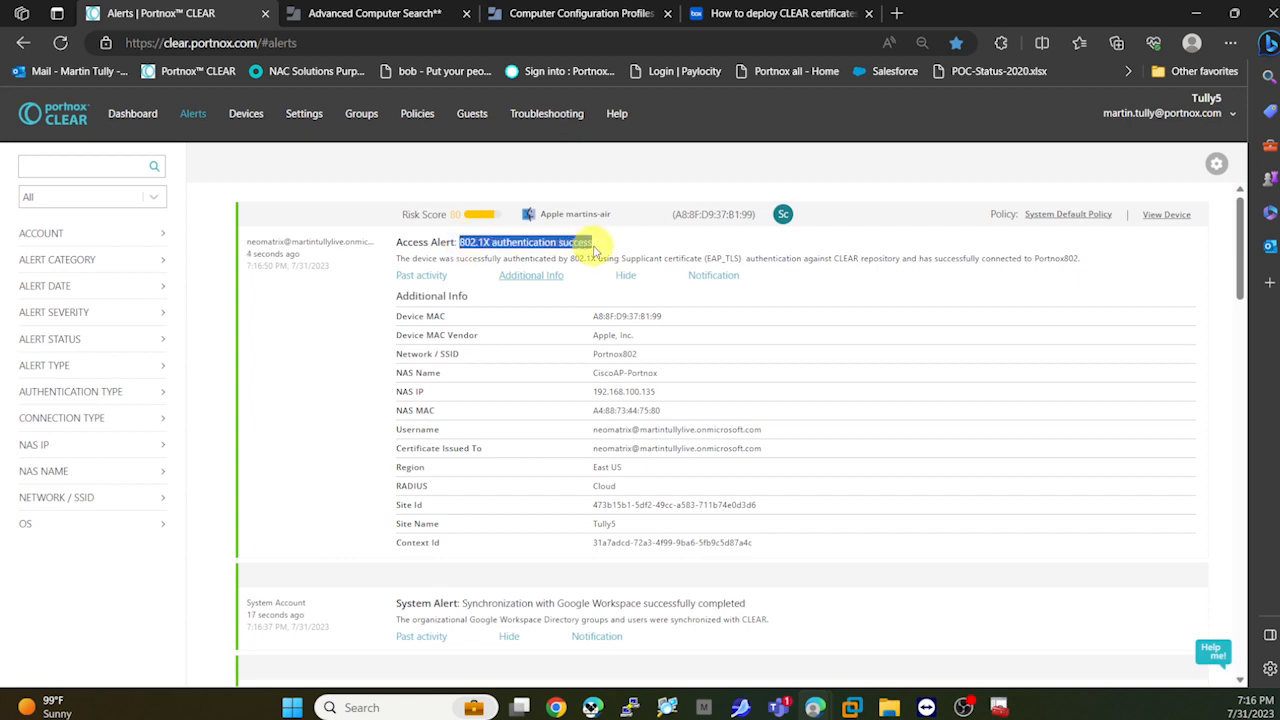
left_click(348, 288)
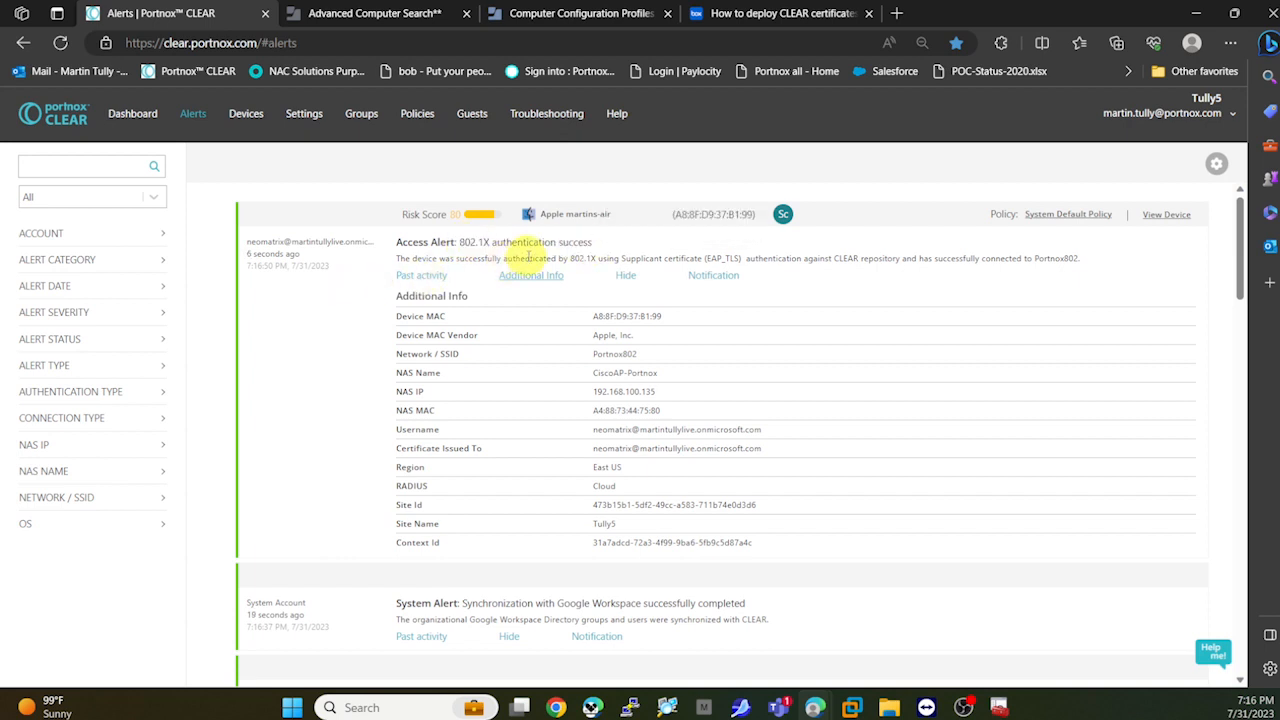
left_click_drag(566, 258, 737, 252)
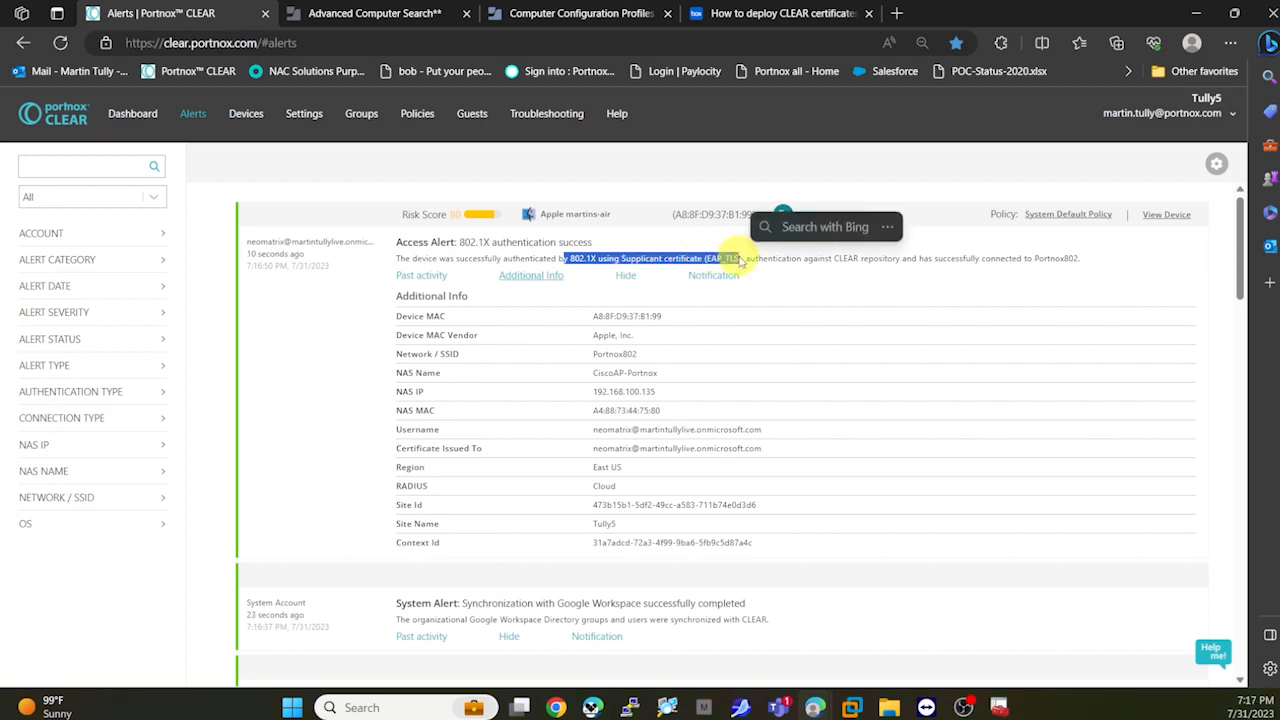
left_click(894, 286)
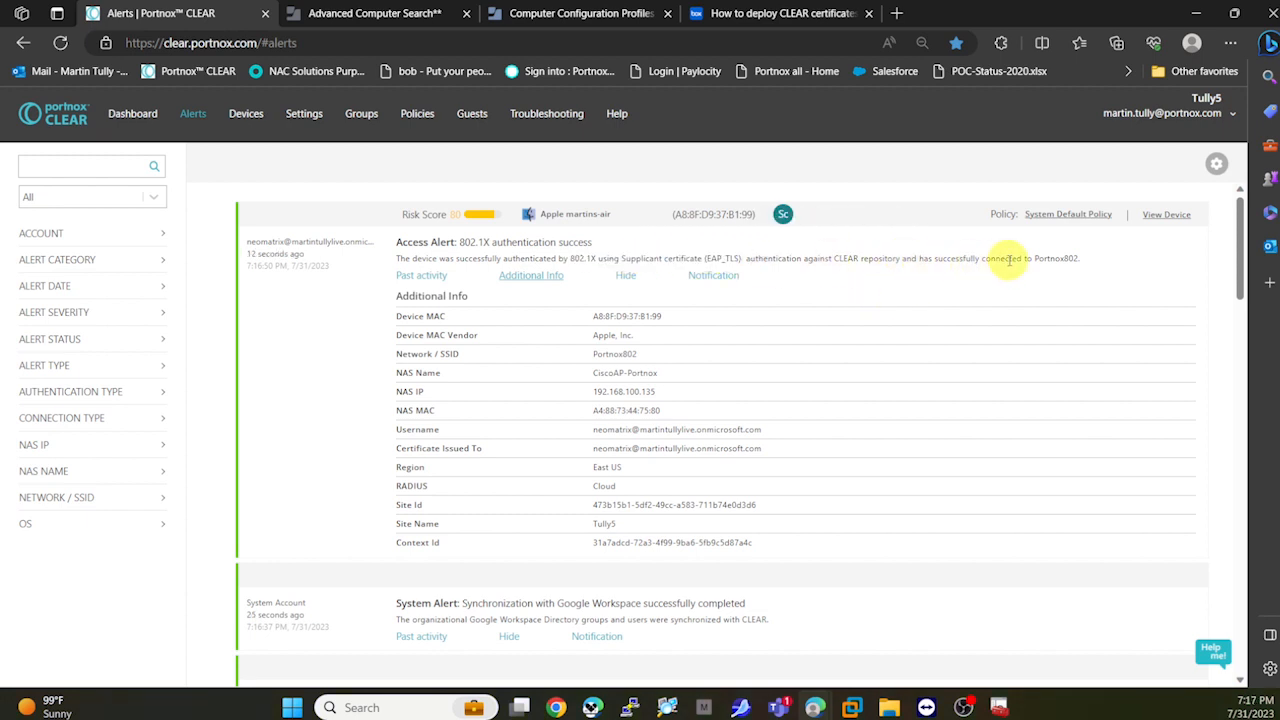
left_click_drag(1035, 258, 1078, 258)
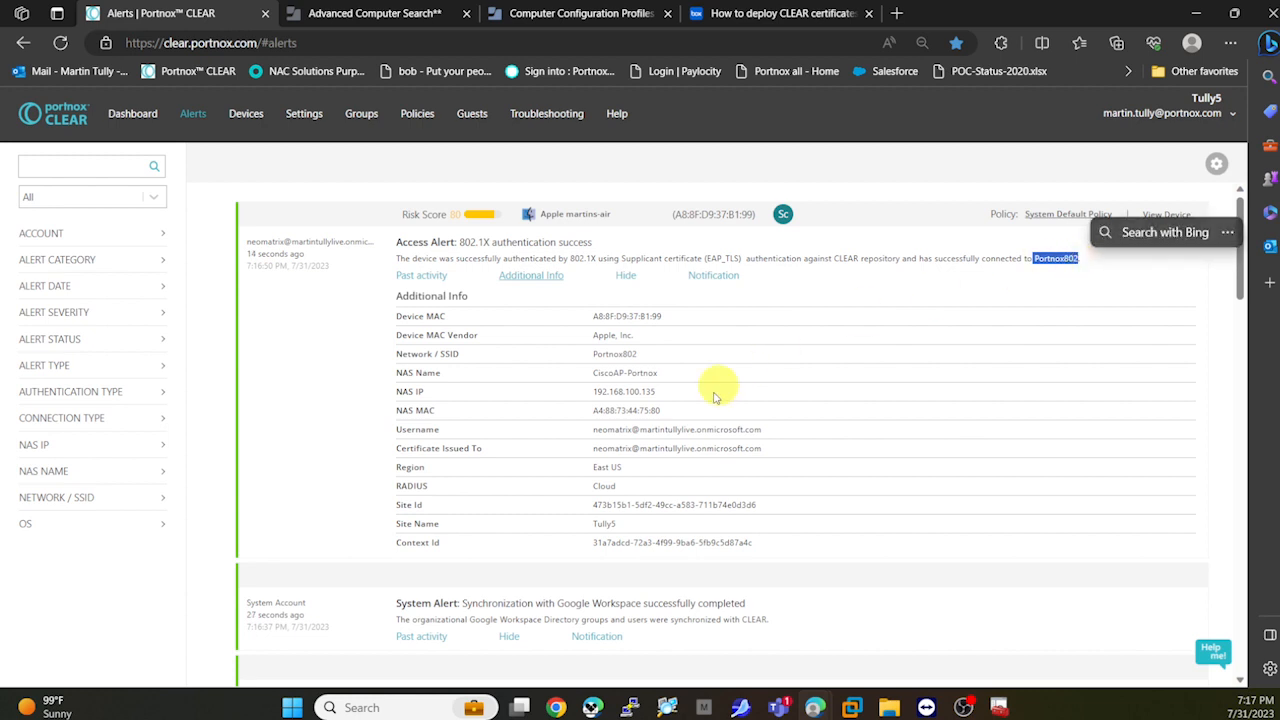
left_click_drag(762, 429, 593, 429)
left_click(795, 437)
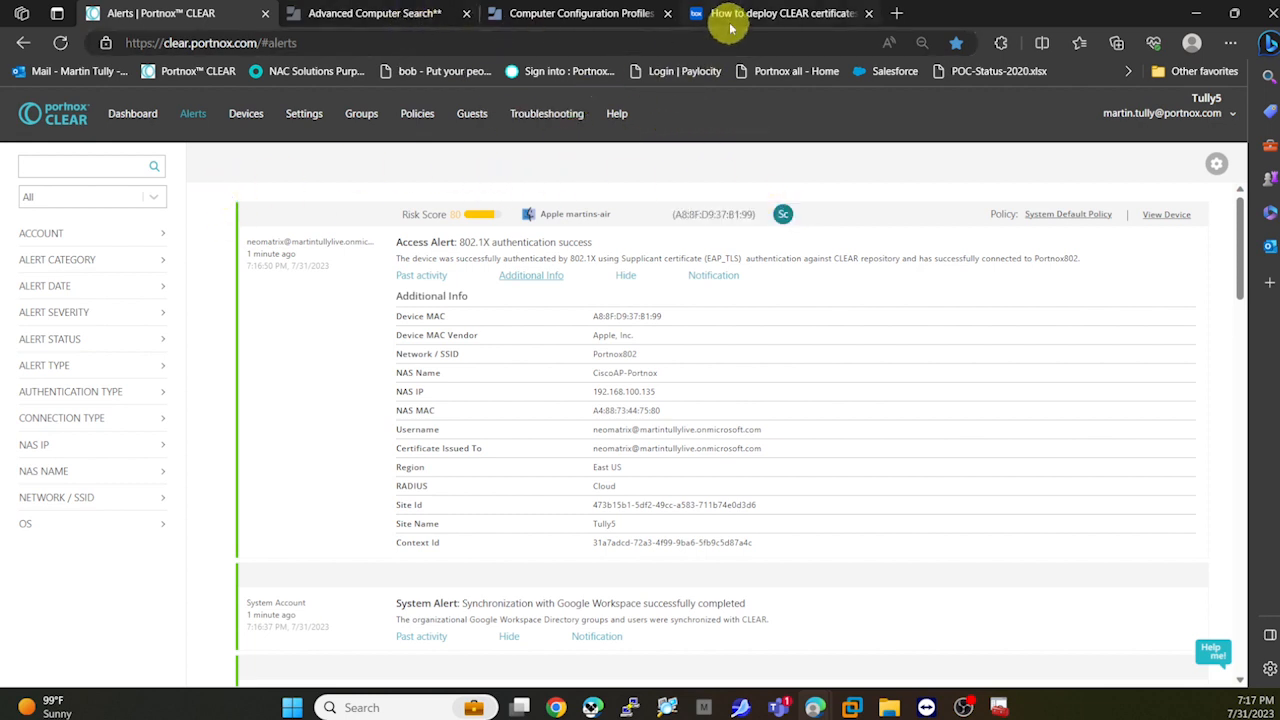
- Open the CLEAR help documentation and find the Jamf guide under Certificate Management
left_click(616, 116)
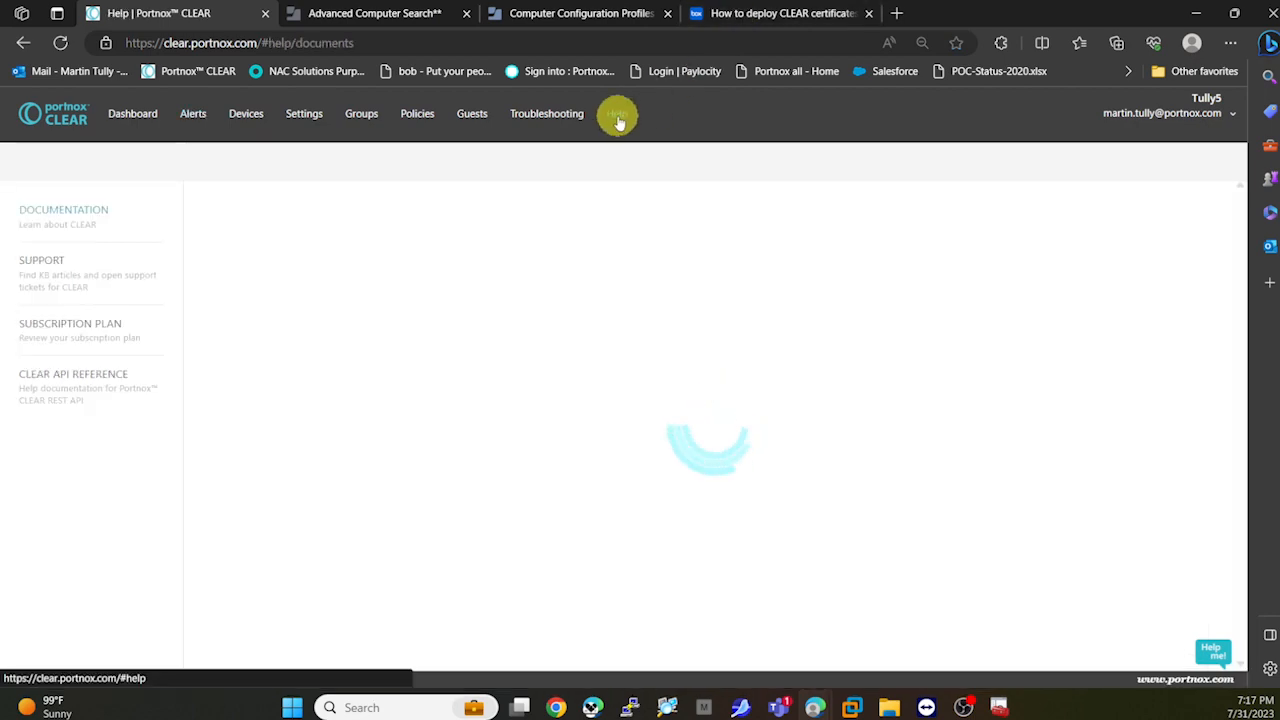
scroll(825, 360, "down", 3)
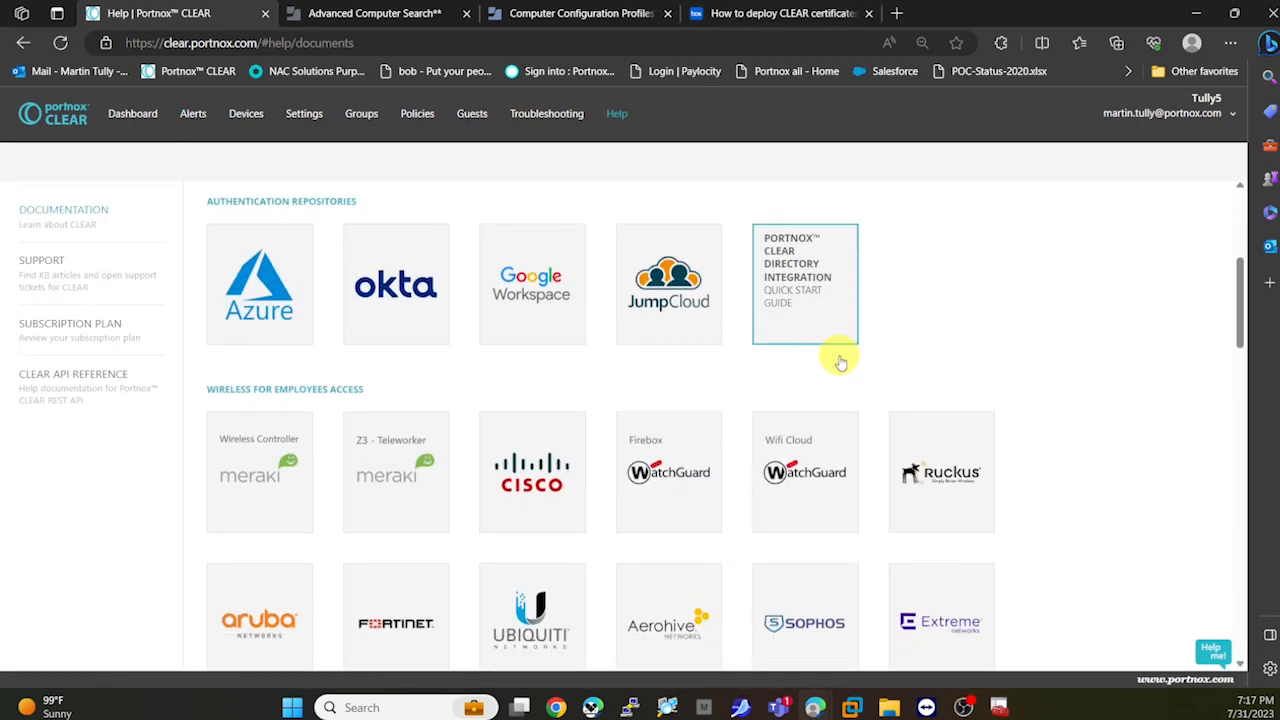
scroll(840, 363, "down", 15)
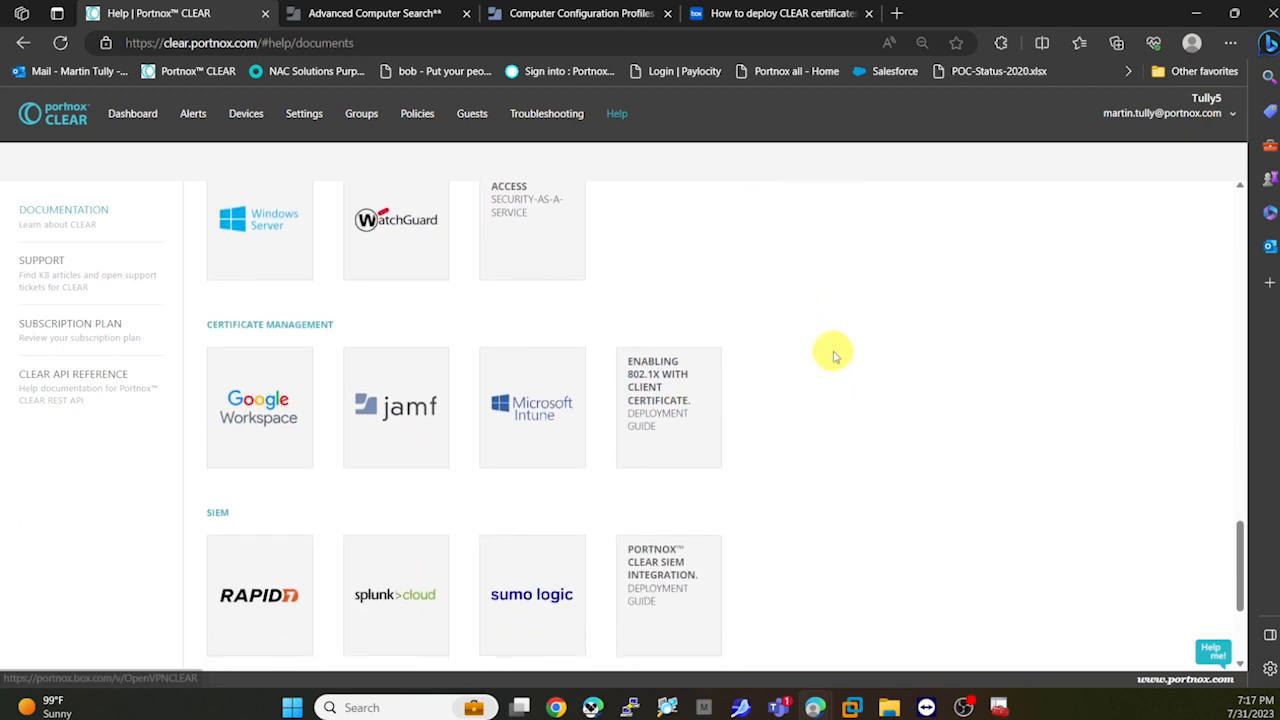
scroll(833, 355, "down", 1)
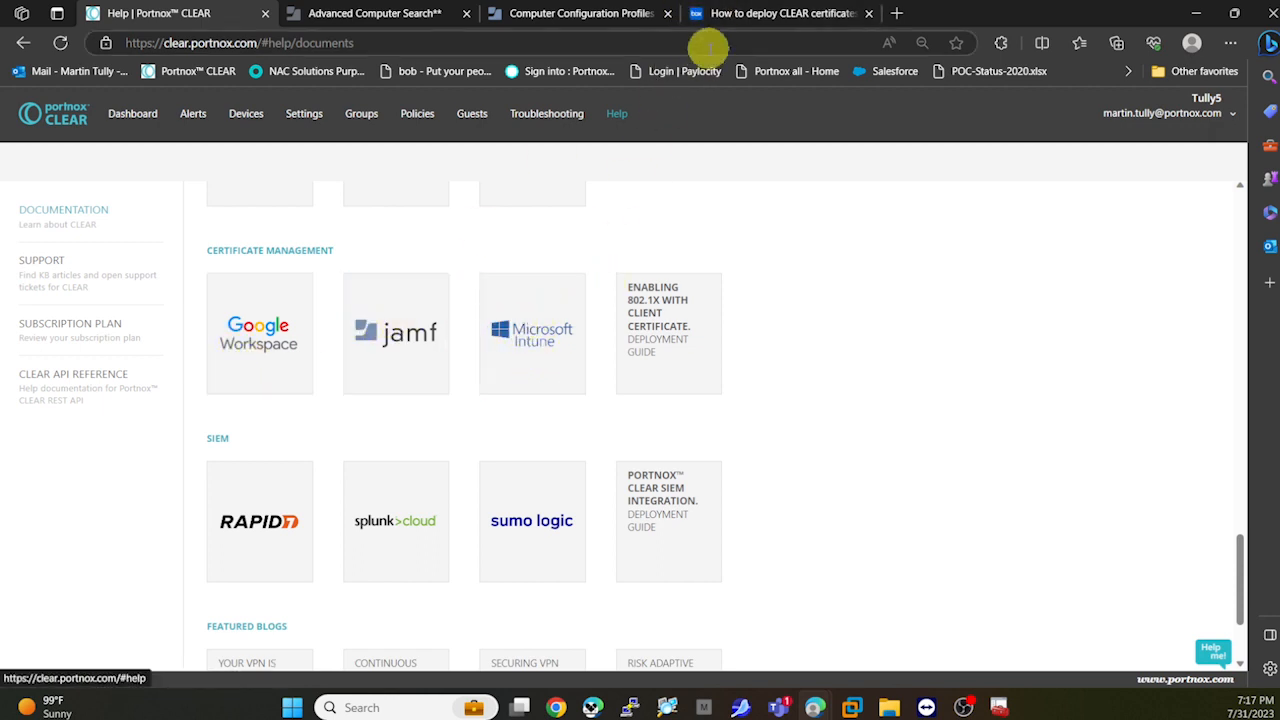
- Switch to the "How to deploy CLEAR certificates via JAMF SCEP" PDF and view its first page
left_click(737, 14)
scroll(704, 240, "down", 1)
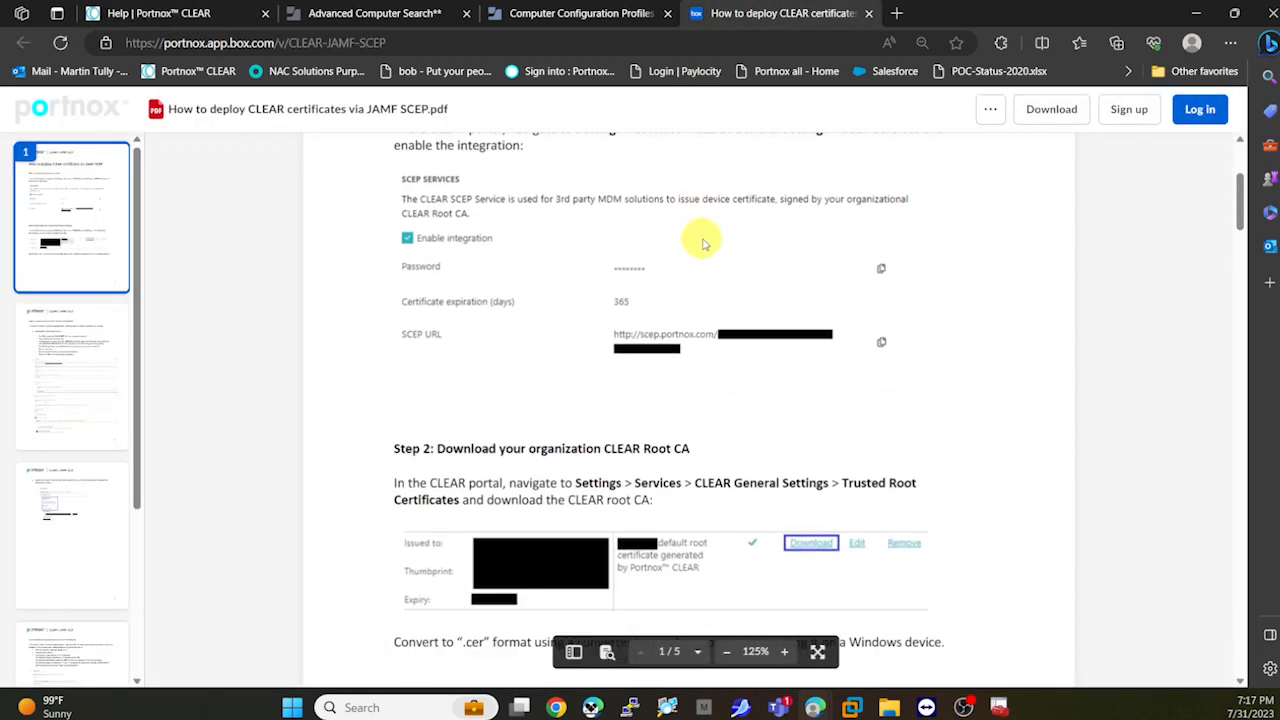
scroll(700, 238, "up", 3)
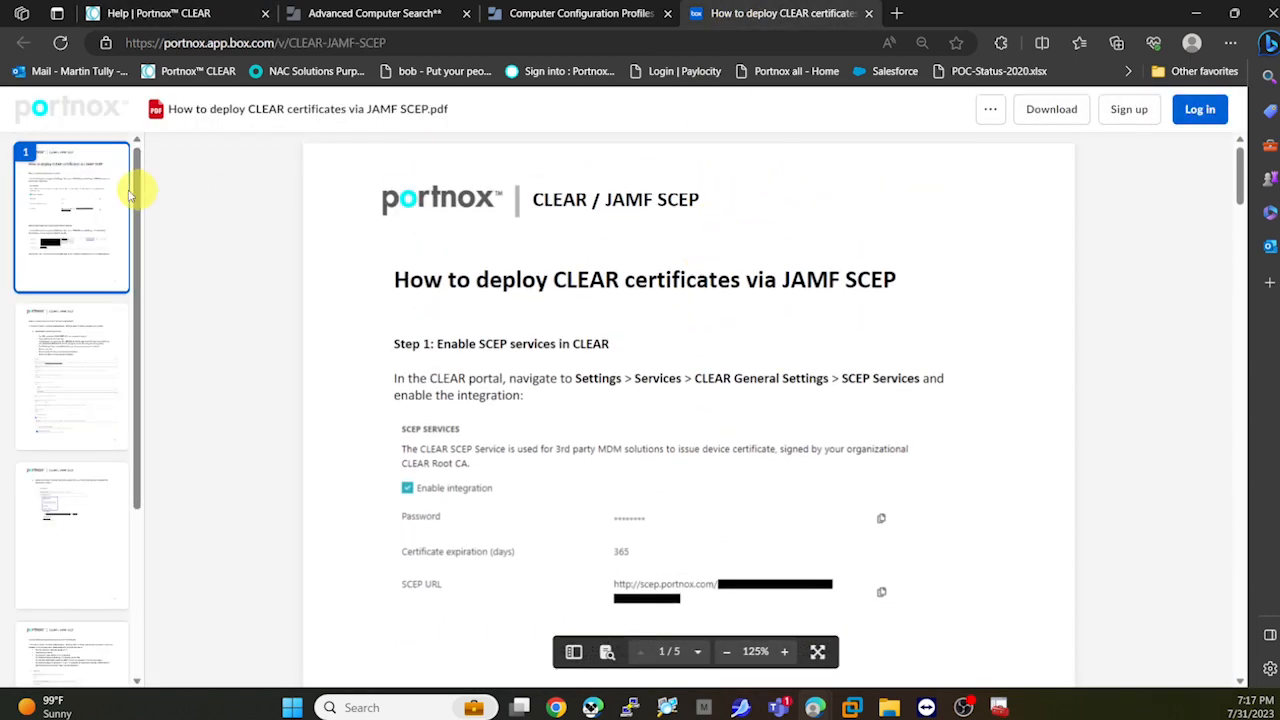